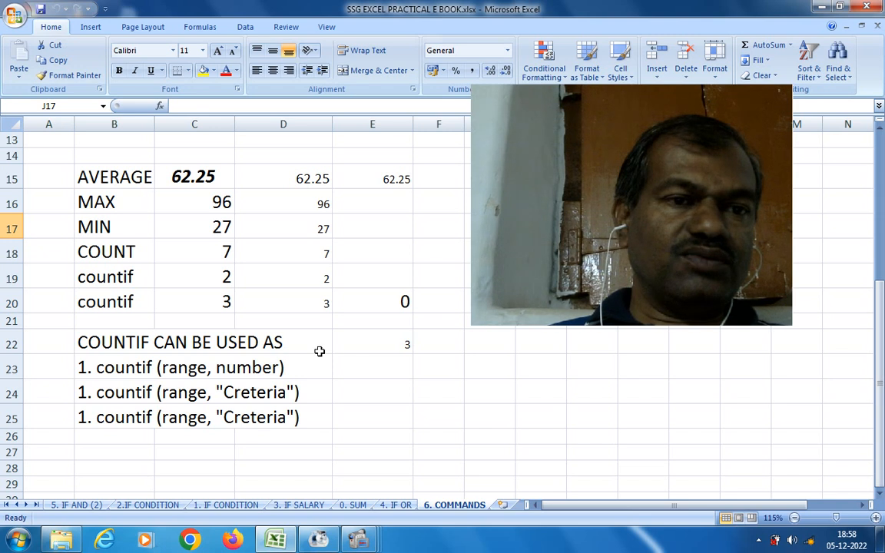
click(317, 350)
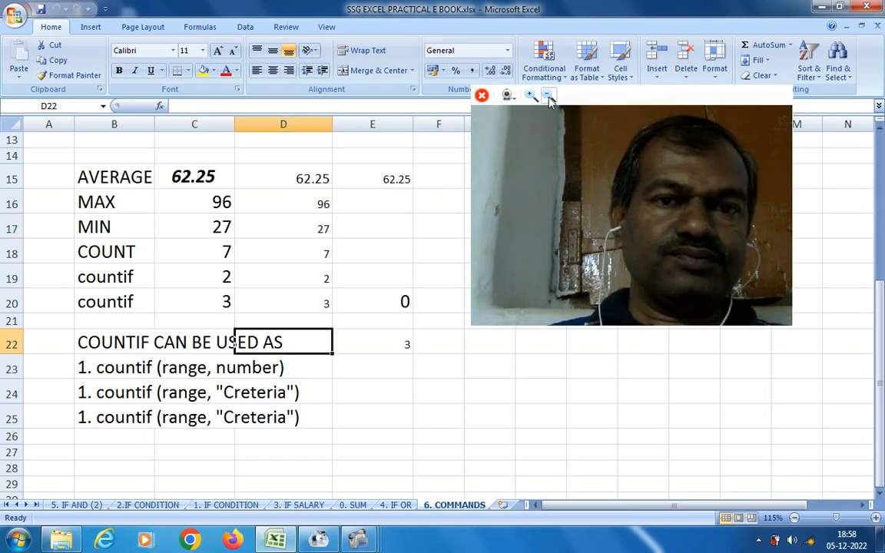
click(548, 96)
click(548, 95)
click(549, 95)
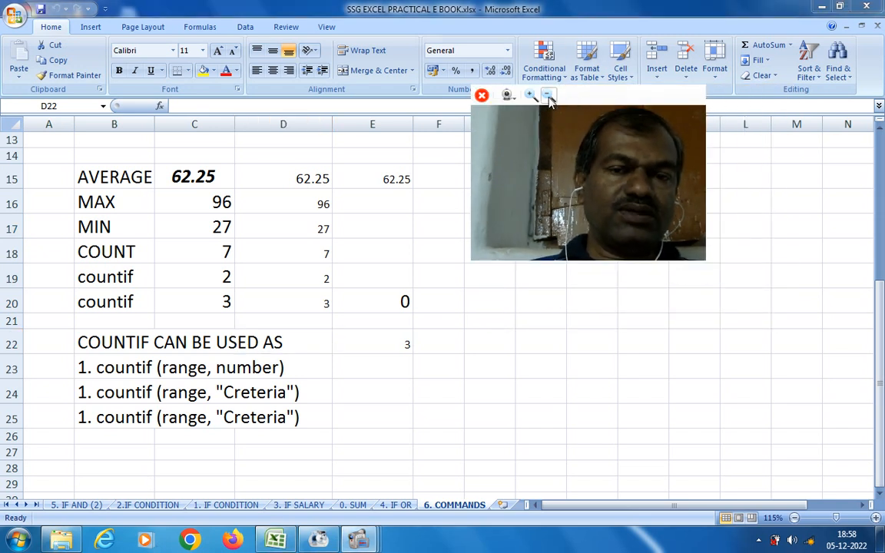
drag(660, 103, 793, 8)
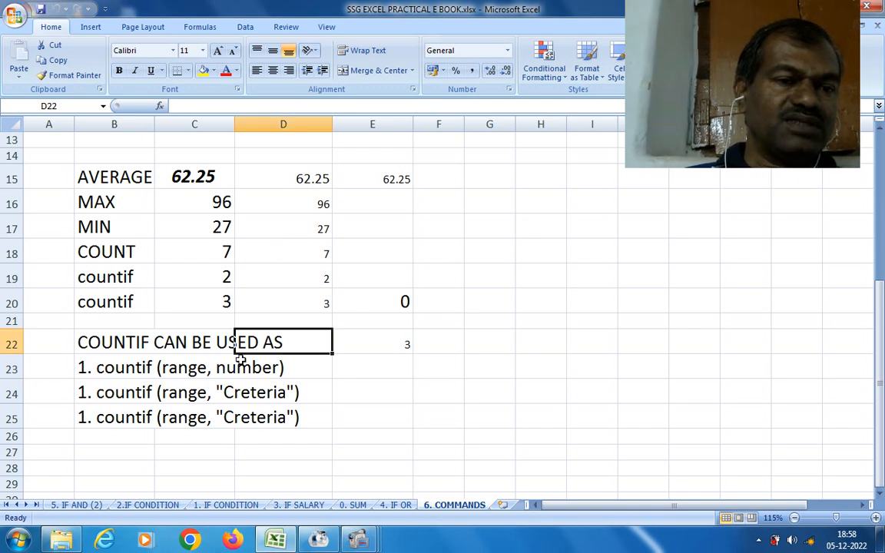
Step: Review the MAX, MIN, COUNT and countif labels below the Lakme enterprises table, along with the table itself
click(102, 204)
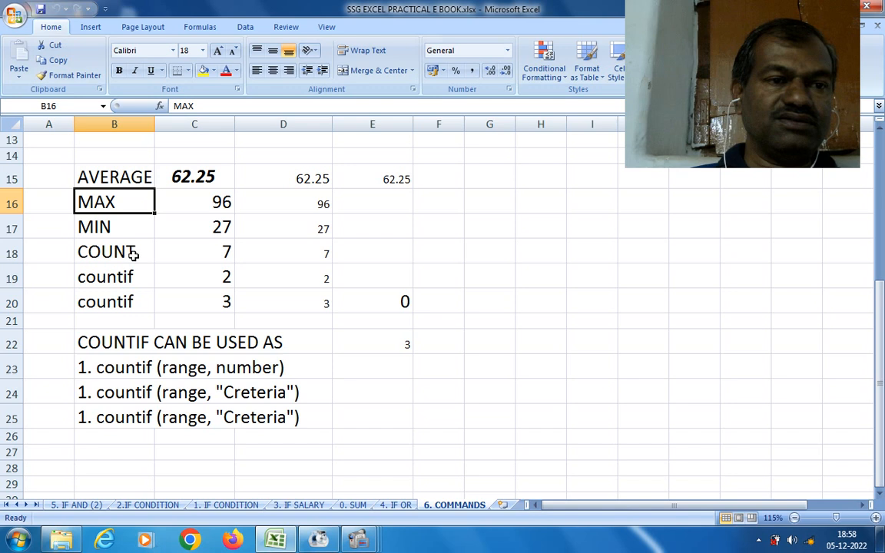
click(120, 229)
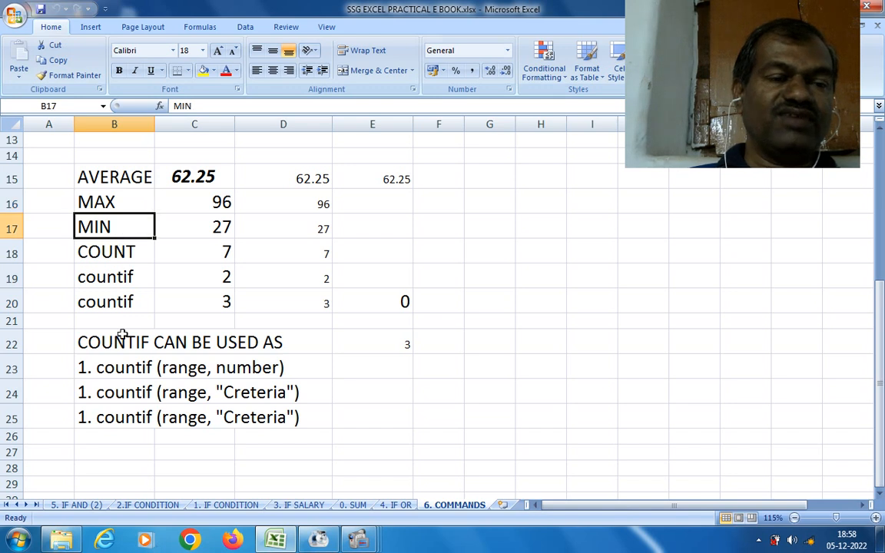
click(109, 251)
click(123, 278)
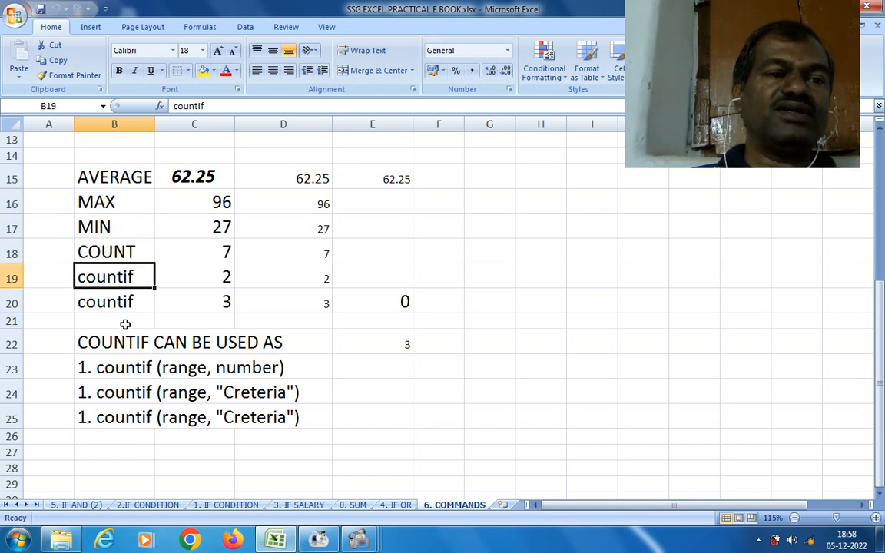
click(117, 302)
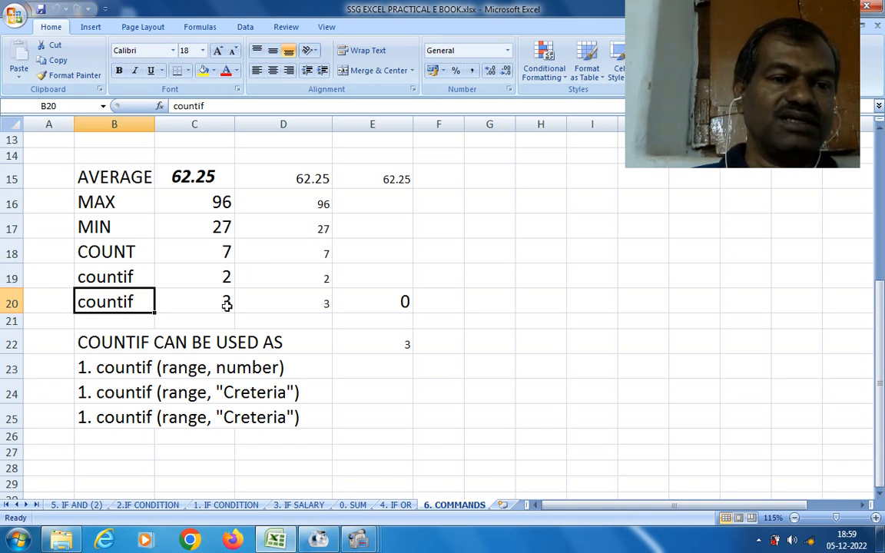
scroll(276, 309, up, 2)
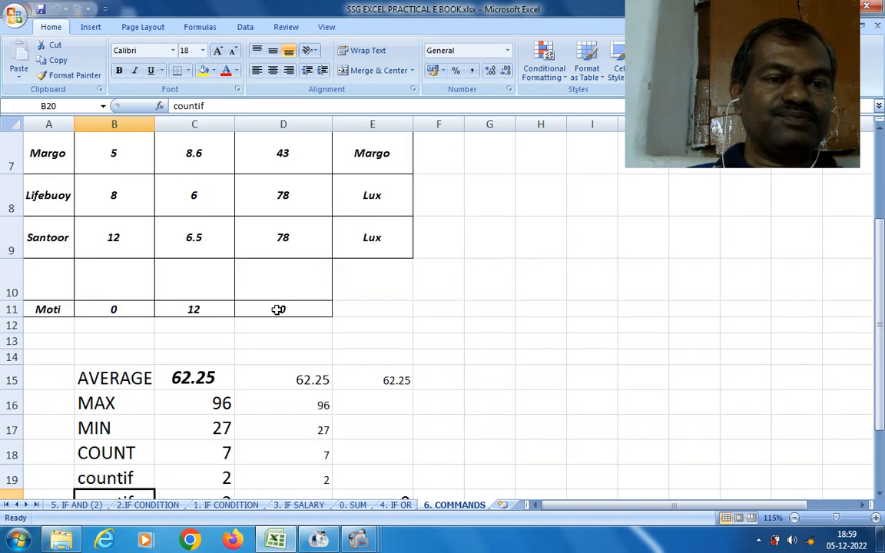
scroll(277, 309, down, 2)
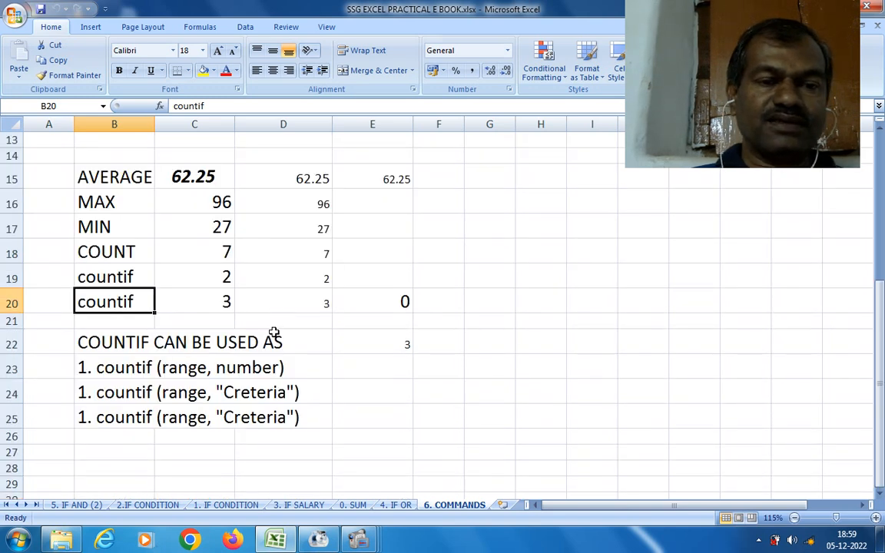
scroll(322, 336, up, 3)
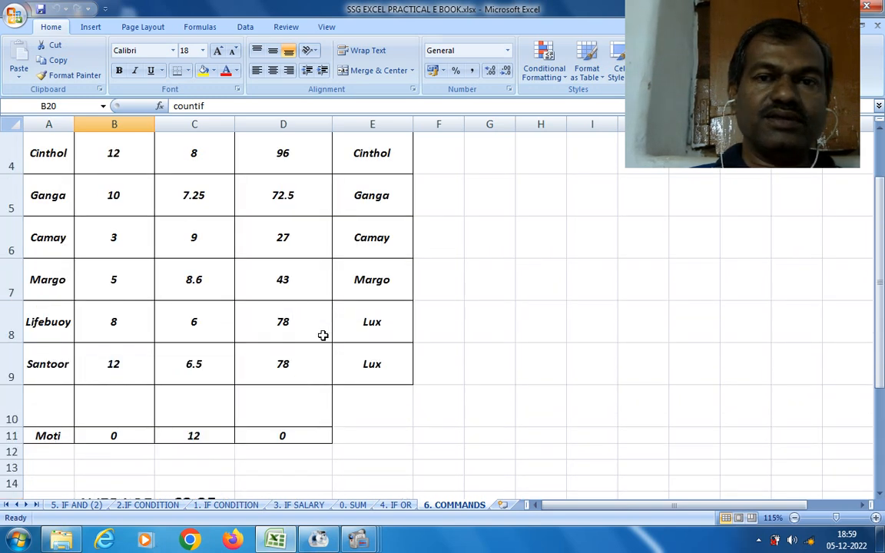
scroll(323, 336, up, 1)
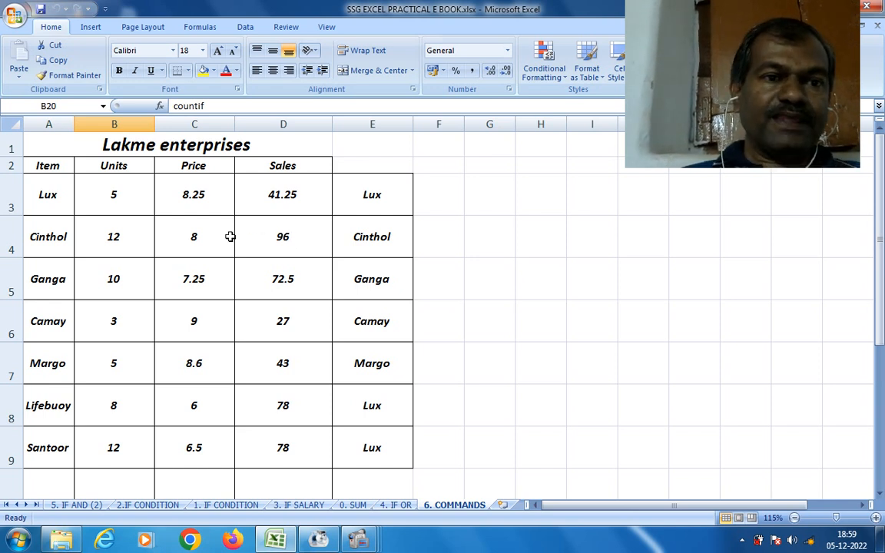
Step: Examine the item names in column E and the empty cells beside them in rows 3 and 4
click(282, 231)
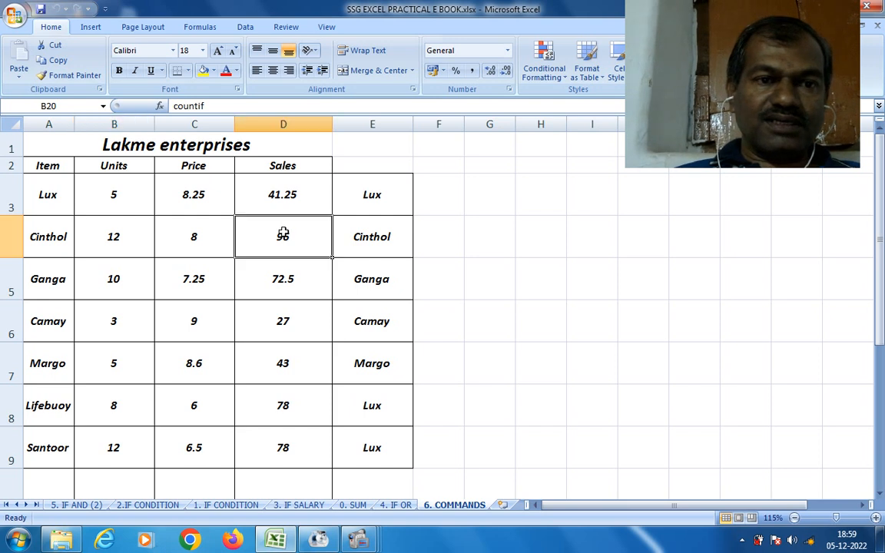
click(391, 241)
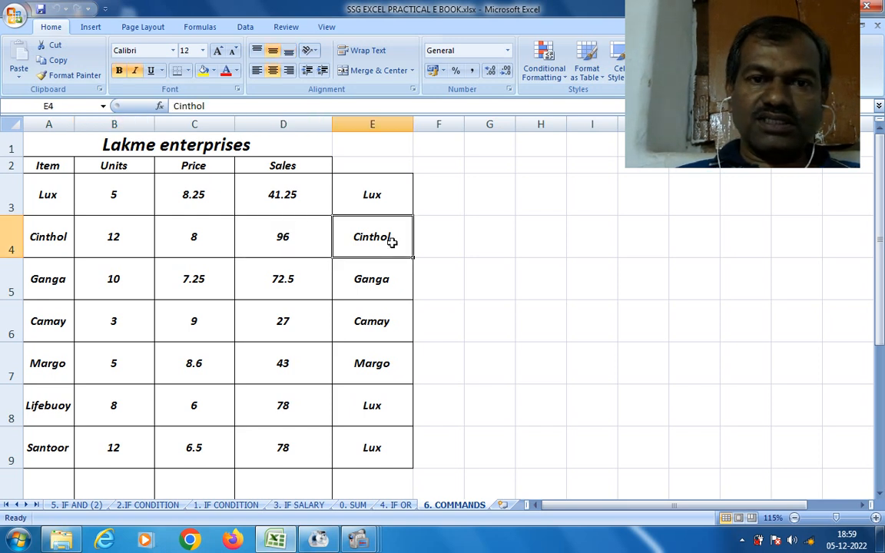
click(388, 196)
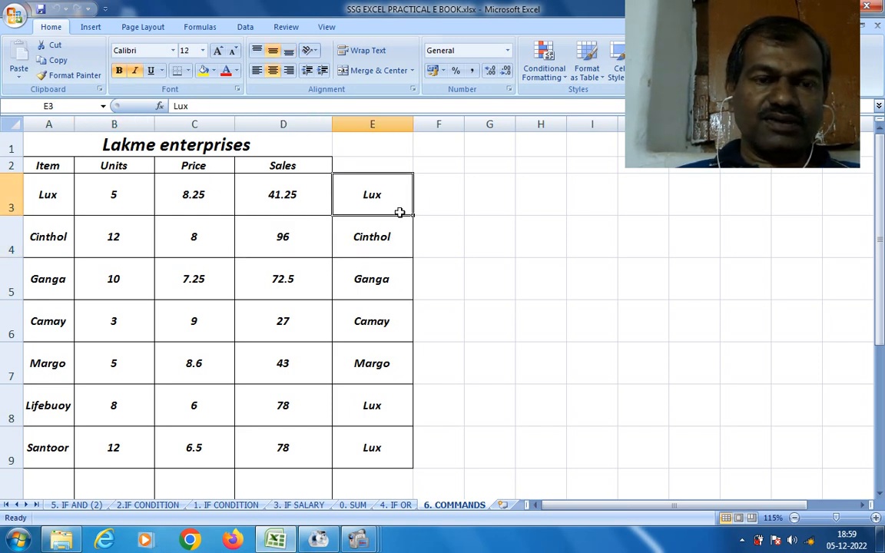
click(446, 198)
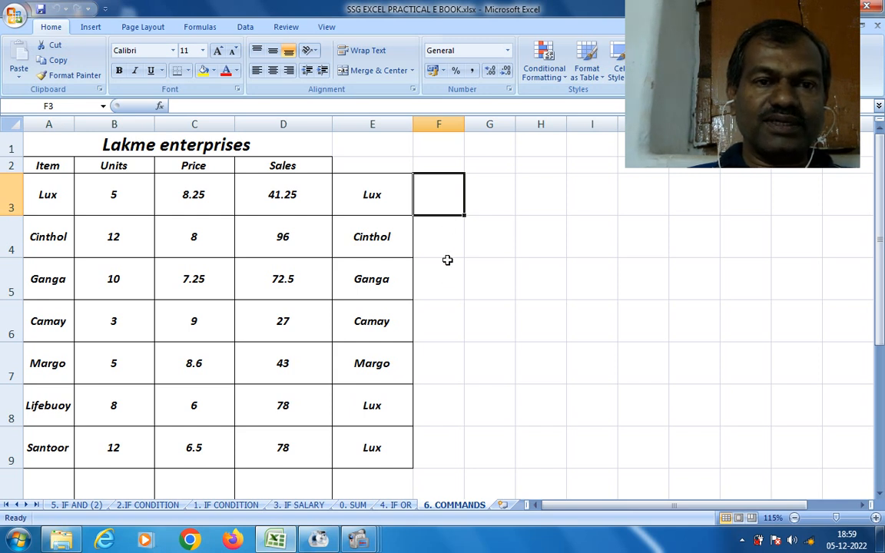
click(443, 226)
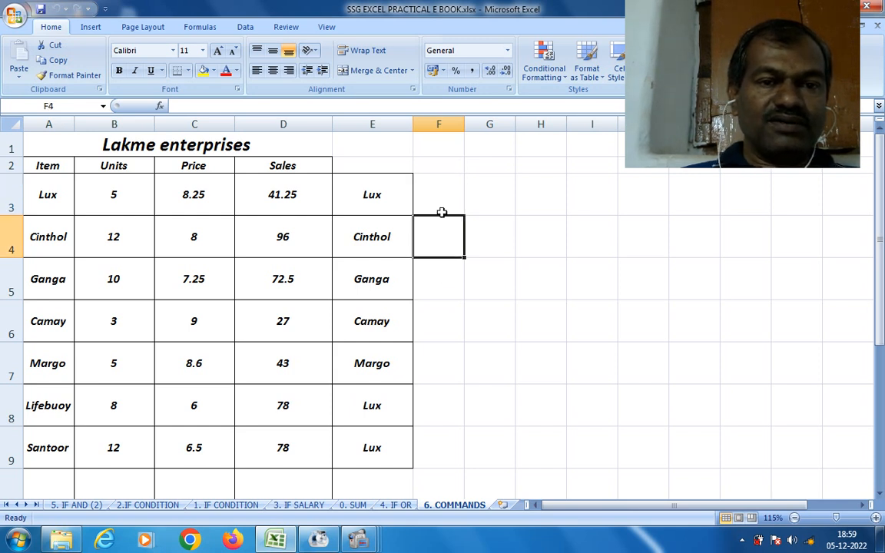
click(442, 192)
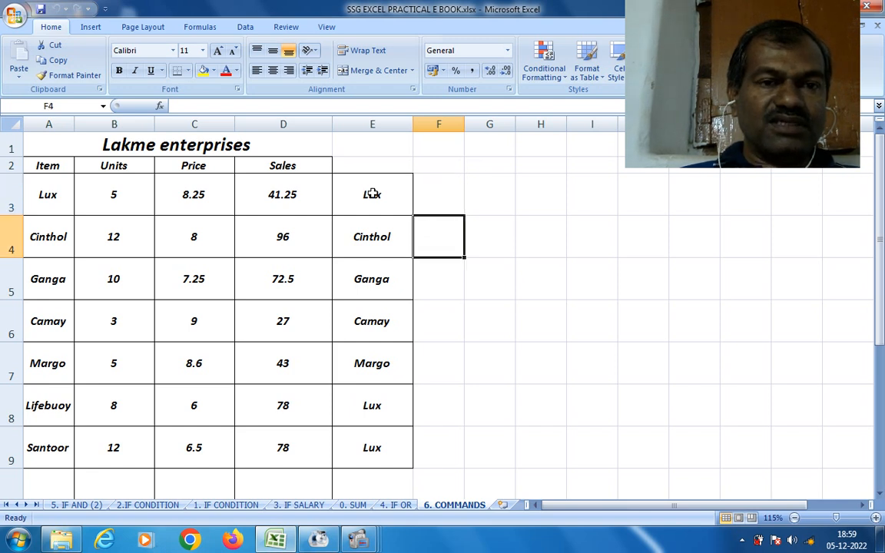
click(370, 191)
click(449, 187)
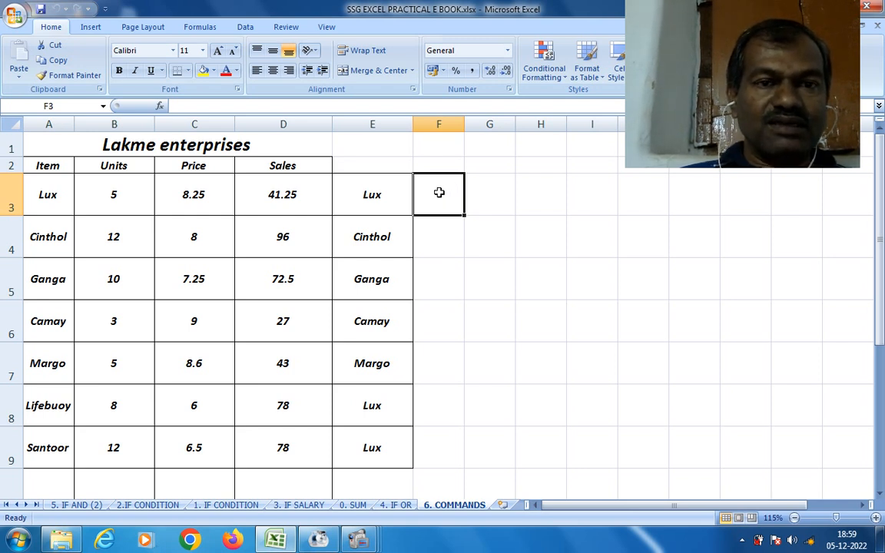
click(384, 202)
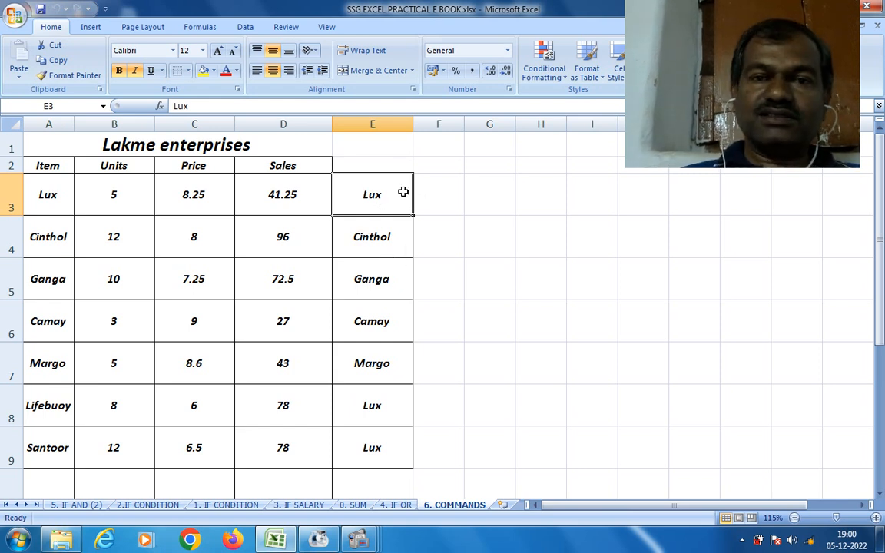
Step: Examine the merged Lakme enterprises title and the Item column entries from Lux to Santoor
click(175, 162)
click(54, 145)
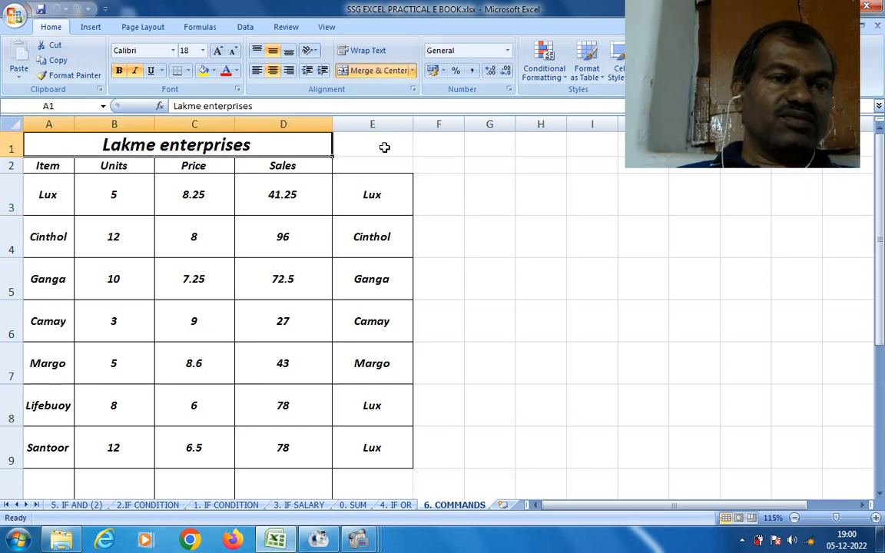
click(389, 148)
click(96, 152)
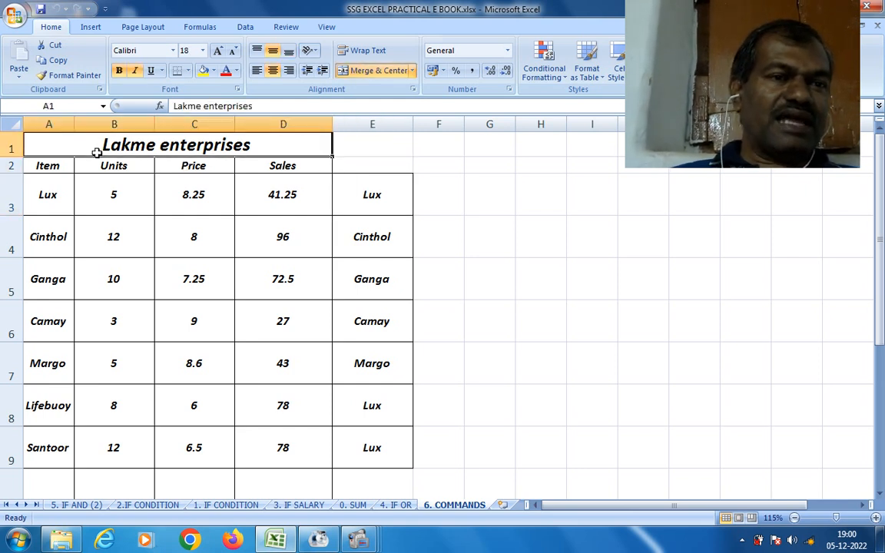
click(364, 144)
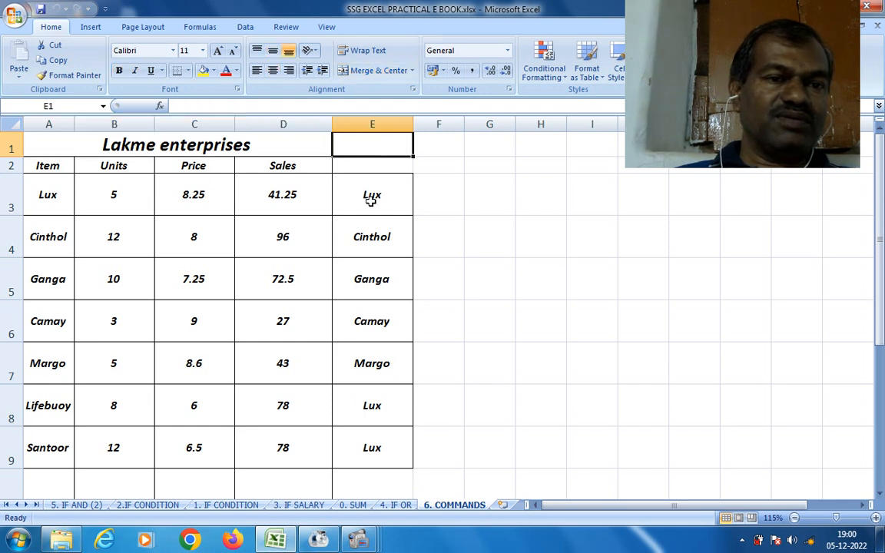
click(214, 206)
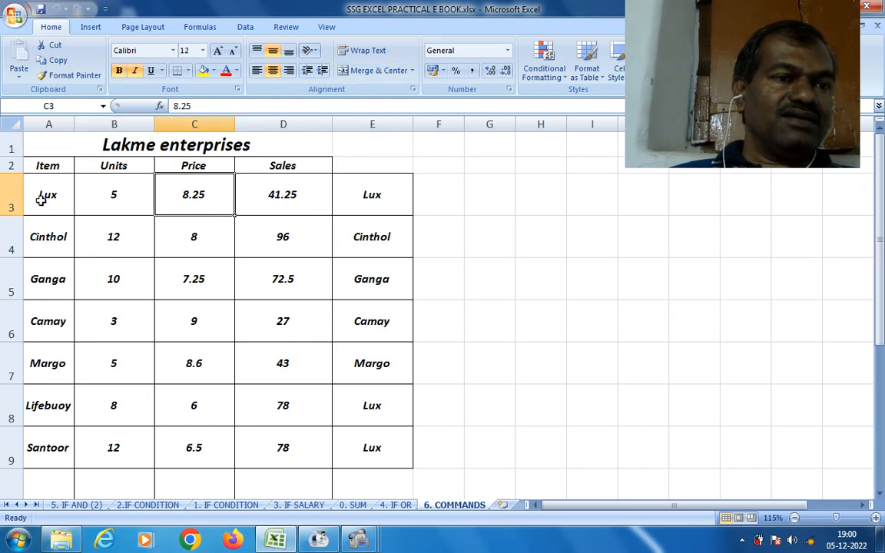
click(43, 162)
click(50, 197)
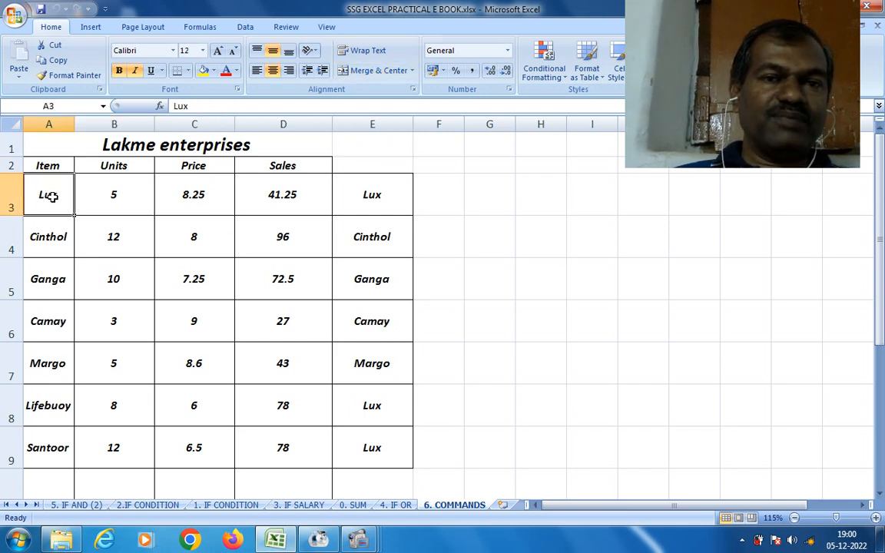
click(57, 239)
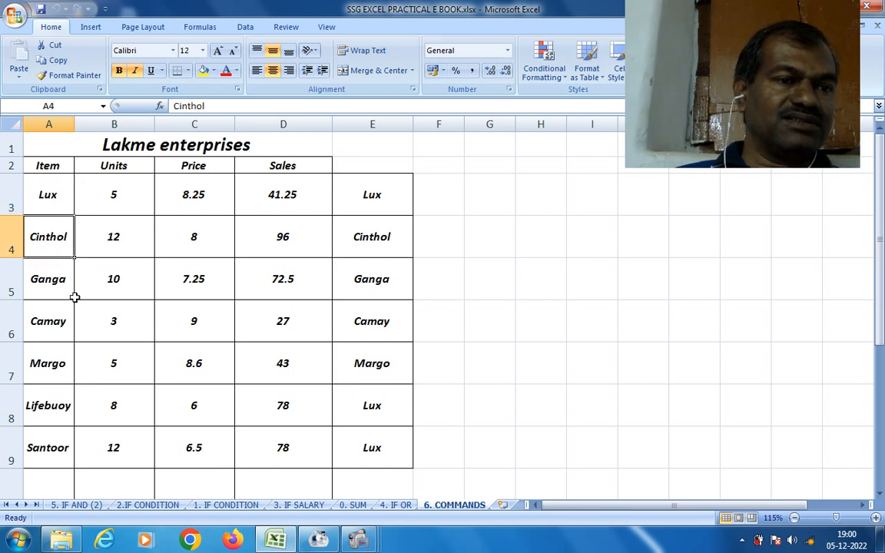
click(55, 269)
click(62, 324)
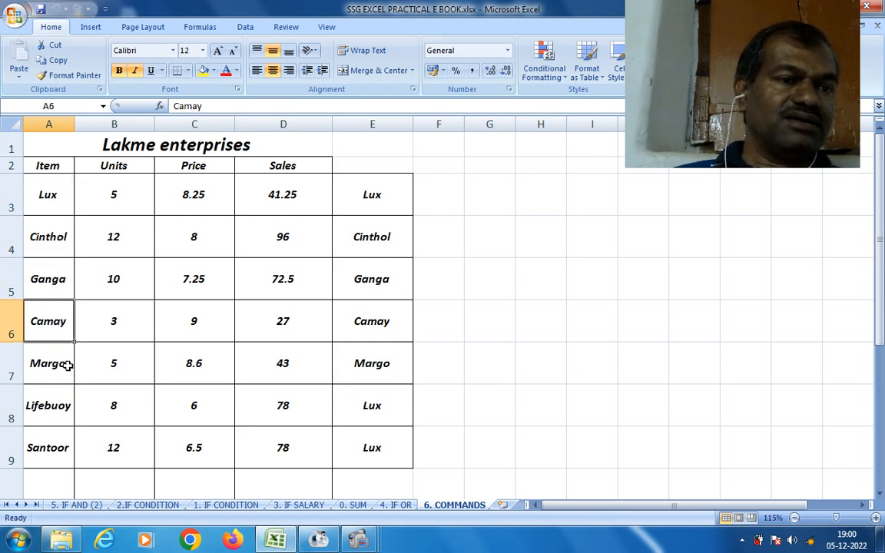
click(57, 370)
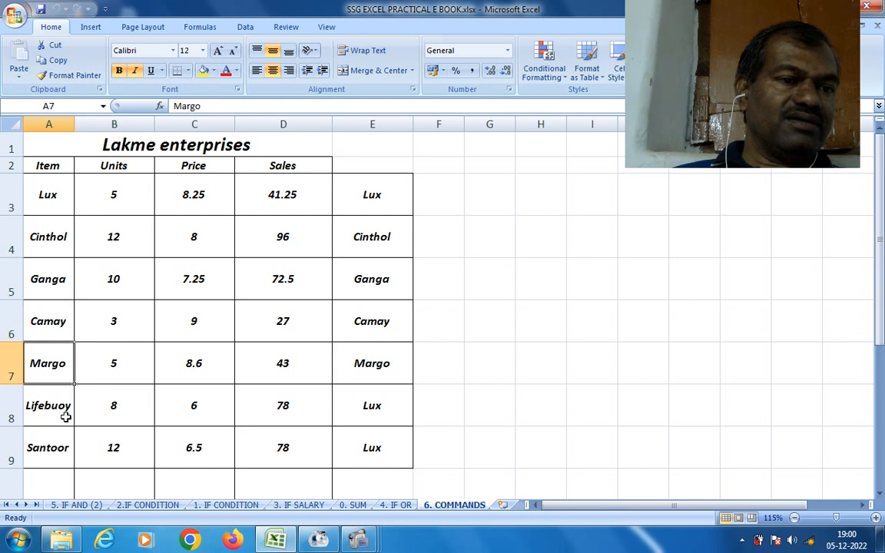
click(59, 409)
click(60, 449)
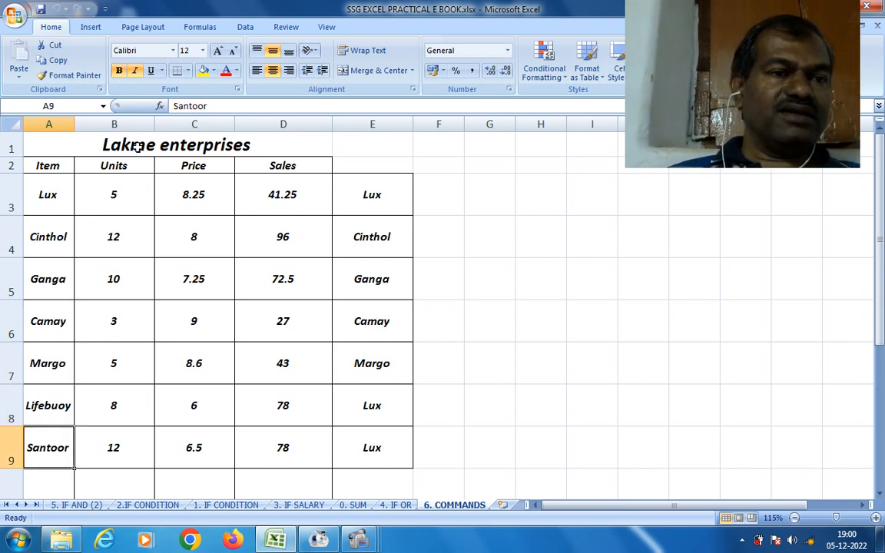
Step: Examine the Units entries for all items from Lux to Santoor and the Price entry for Lux
click(127, 191)
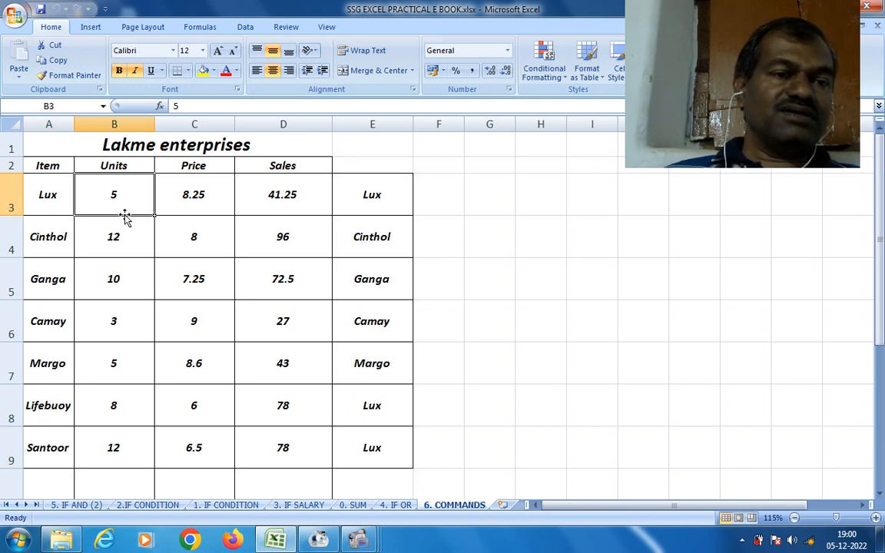
click(123, 237)
click(120, 284)
click(121, 324)
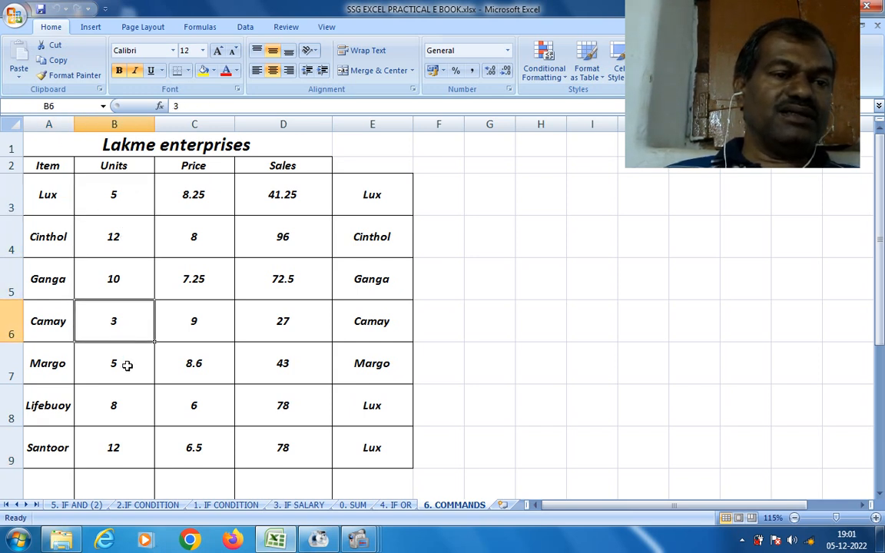
click(126, 363)
click(126, 405)
click(122, 444)
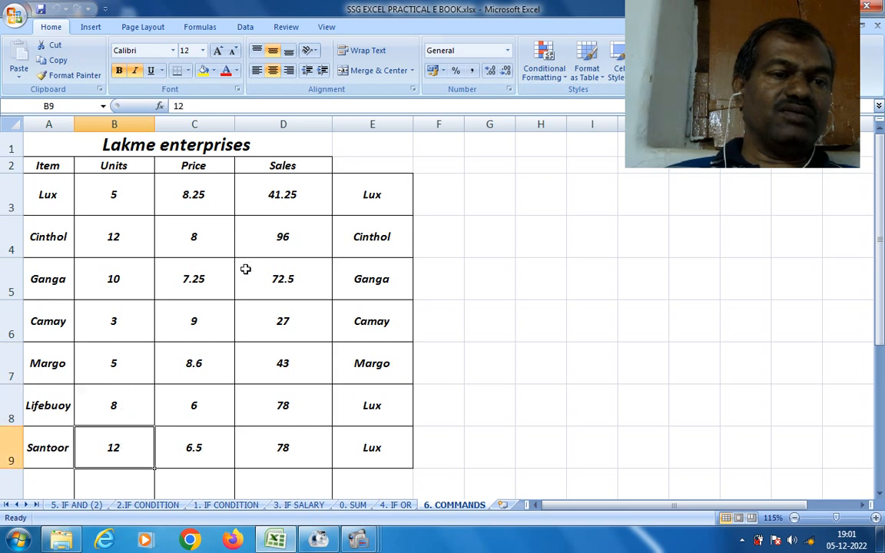
click(198, 166)
click(195, 195)
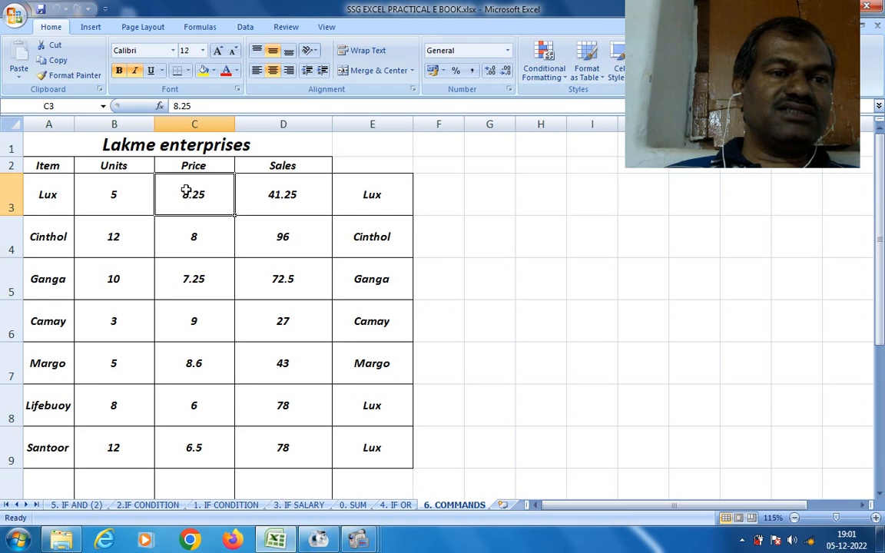
Step: Clear the Sales formula for Lux in cell D3 after checking its units and price
click(120, 197)
click(191, 194)
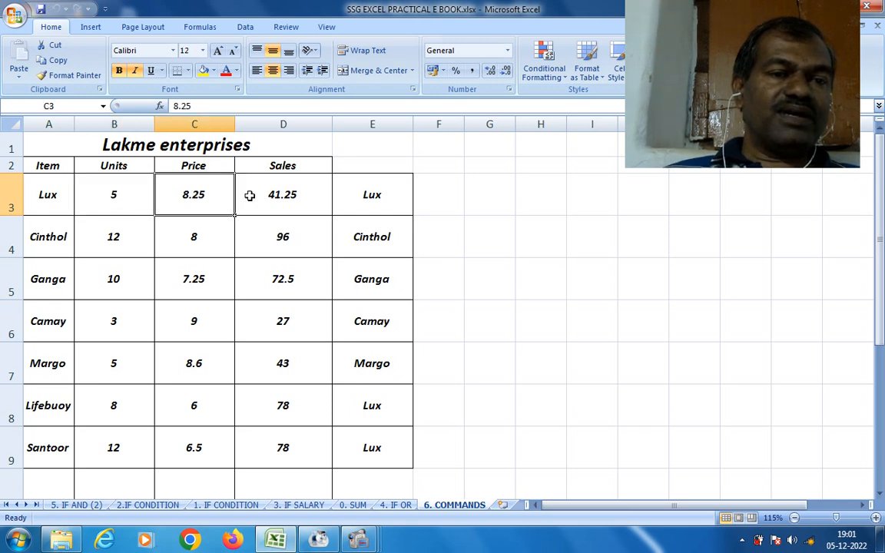
click(285, 194)
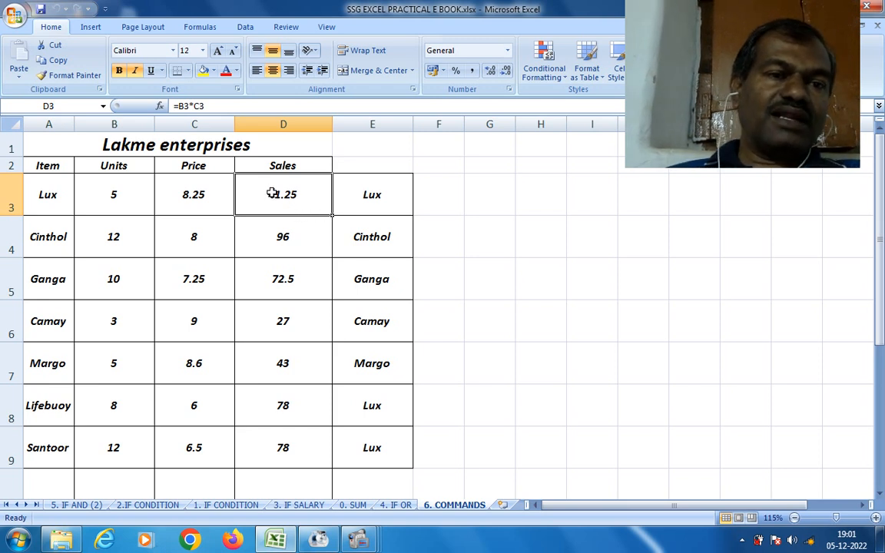
key(Delete)
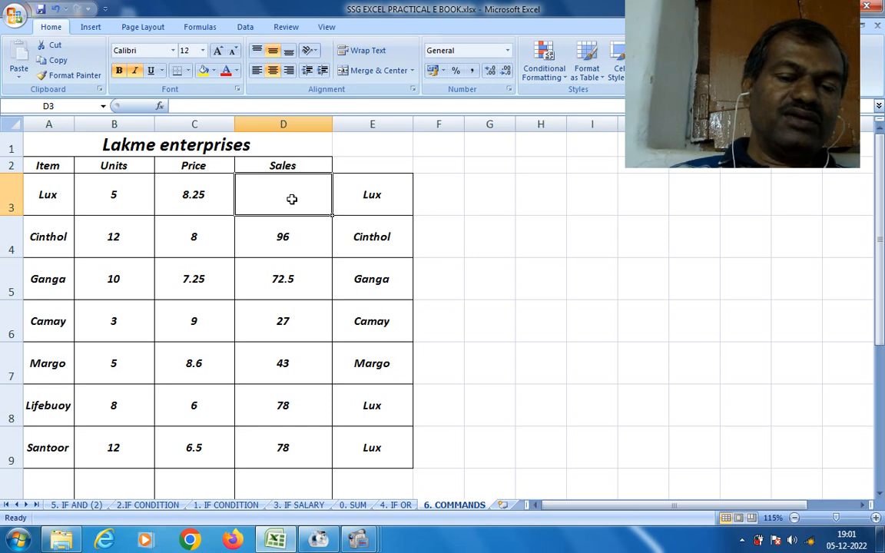
Step: Enter the formula =B3*C3 in cell D3 to calculate the sales for Lux
text(=)
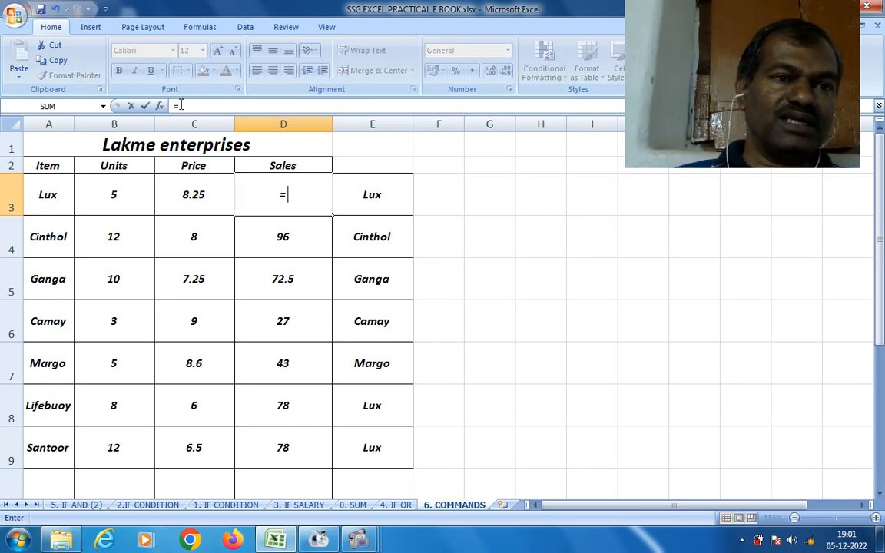
click(124, 195)
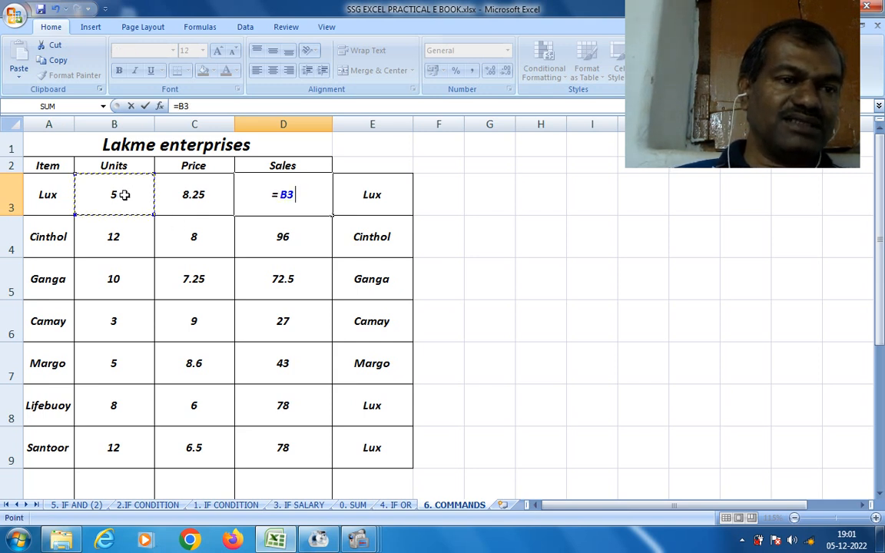
click(210, 107)
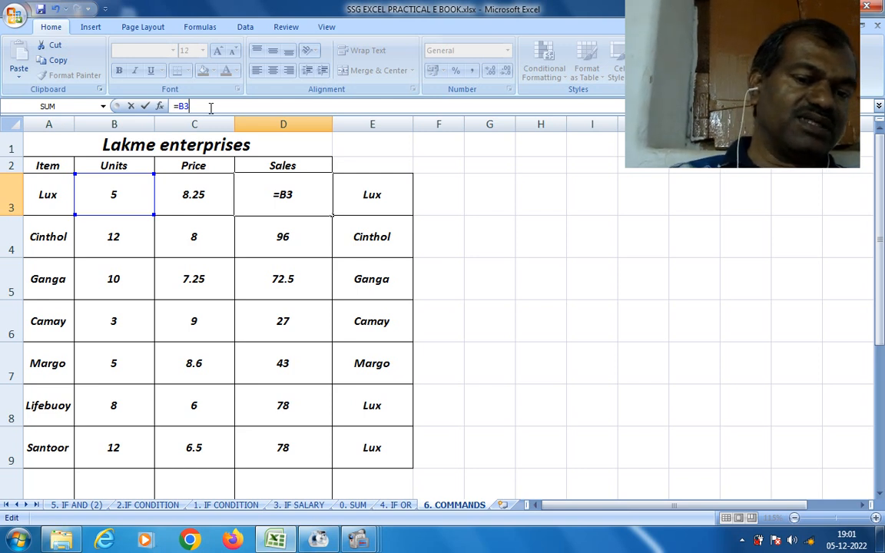
text(*)
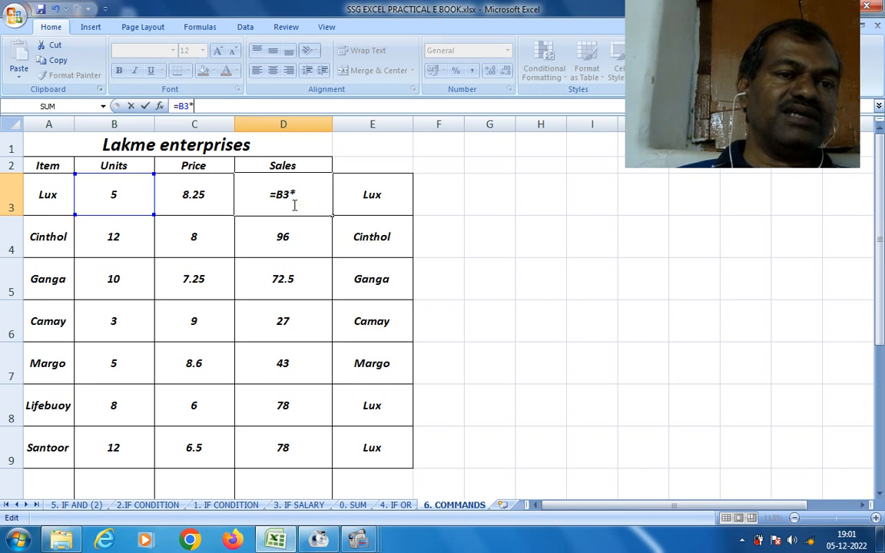
click(197, 194)
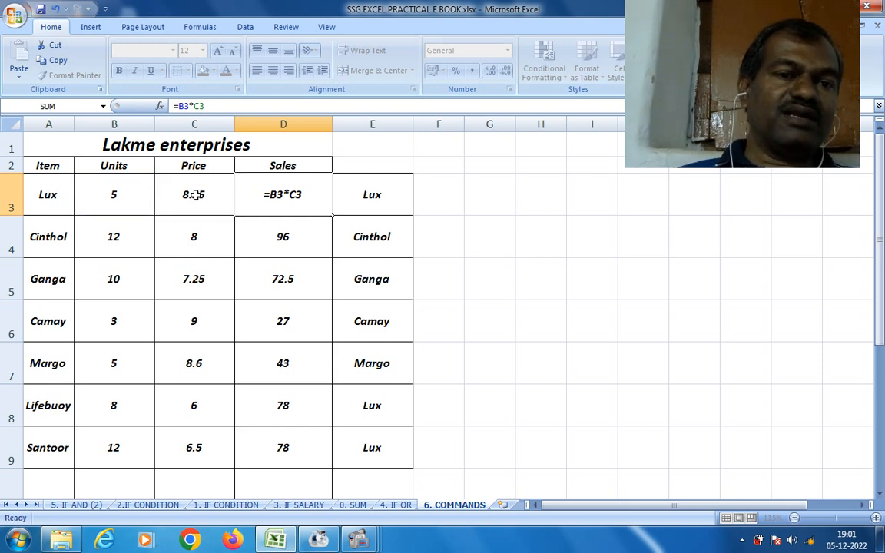
key(Return)
Step: Fill the Sales formula from D3 down to D9 for the remaining items
click(295, 198)
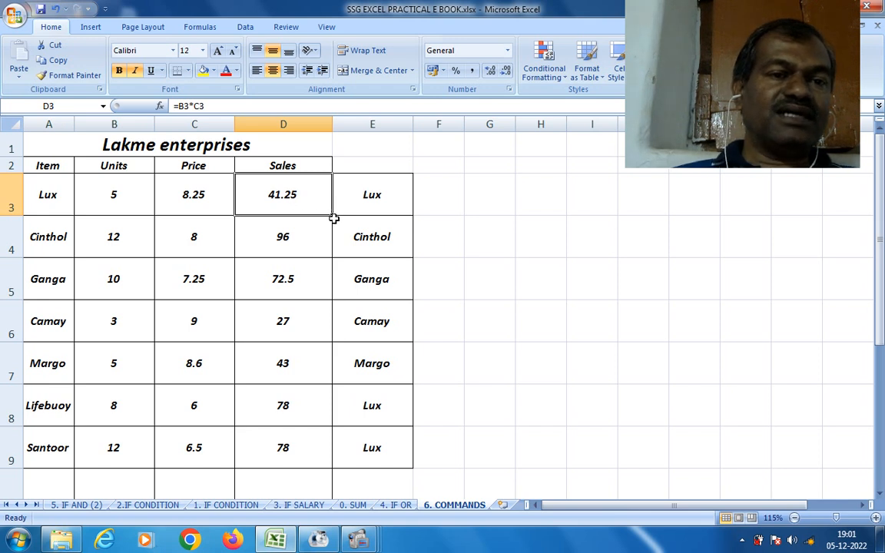
drag(334, 218, 325, 456)
click(482, 292)
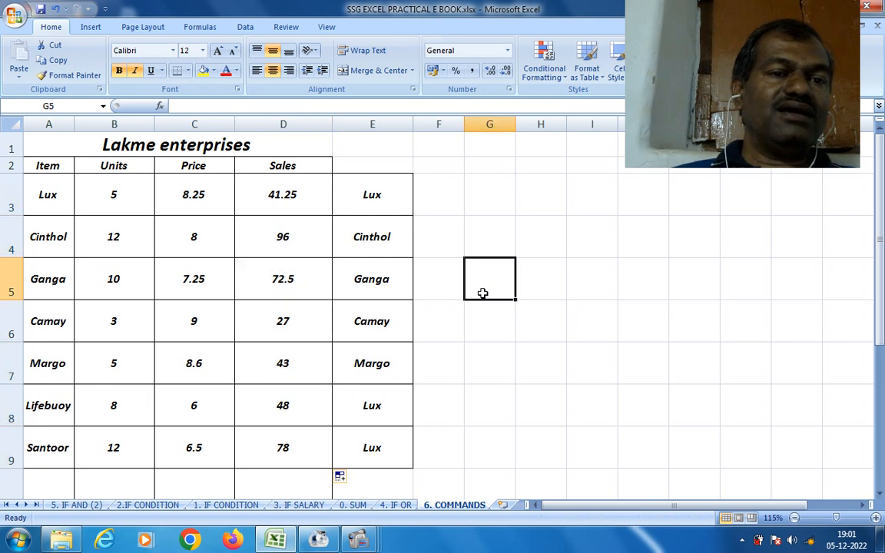
Step: Clear the Sales cells D4:D9 and refill them by copying the D3 formula down to Santoor
drag(300, 248, 300, 444)
key(Delete)
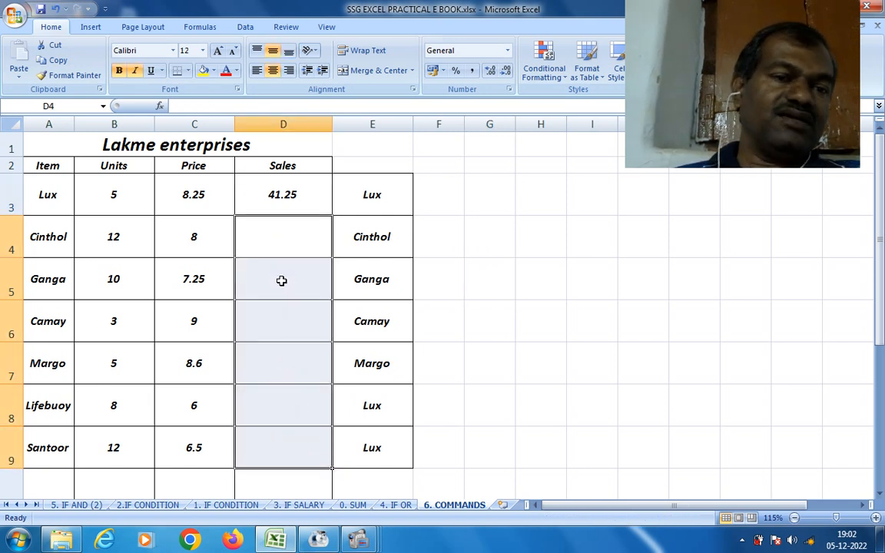
click(292, 196)
drag(335, 216, 330, 463)
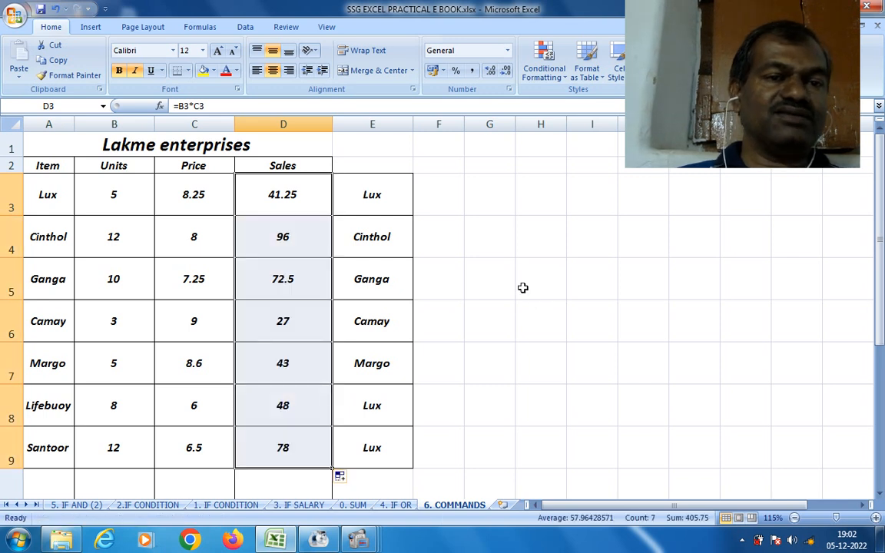
click(519, 277)
Step: Examine the Lux Sales formula, the Sales range D3:D9 and the AVERAGE label and formula in row 15
click(263, 197)
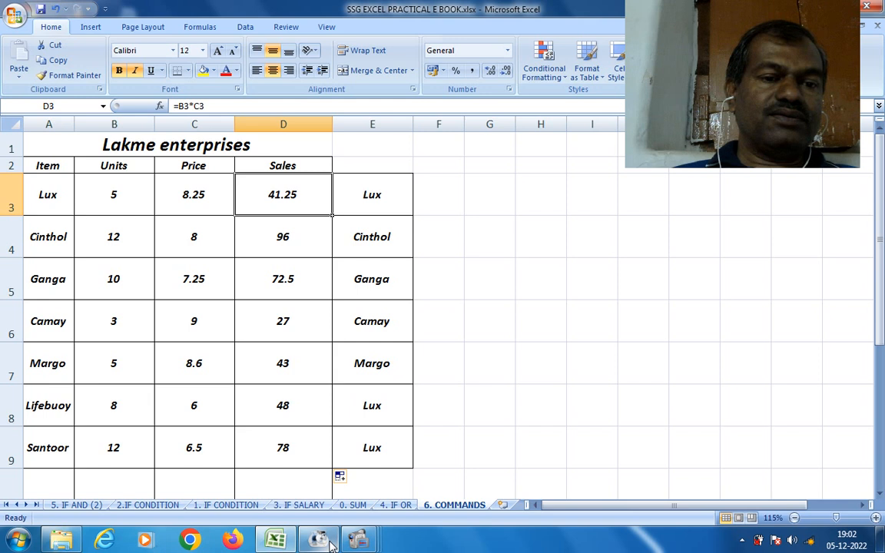
click(493, 251)
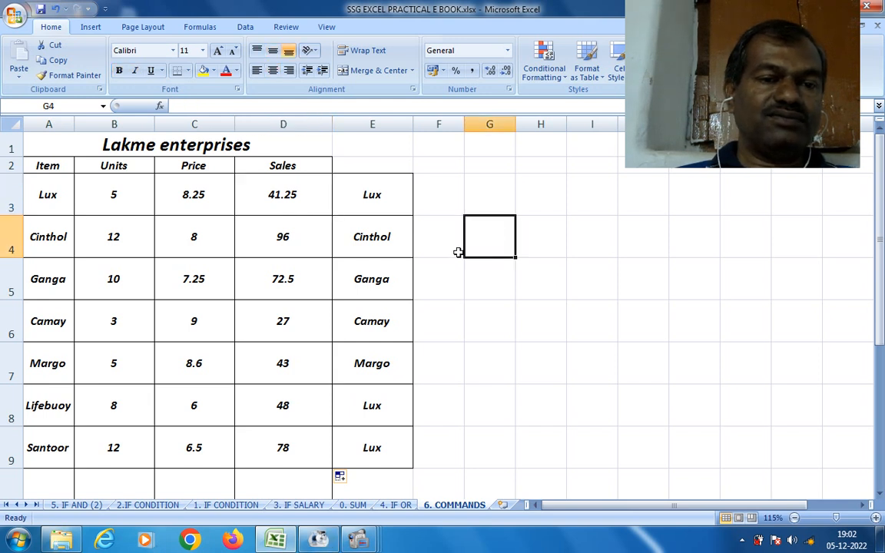
scroll(457, 252, down, 1)
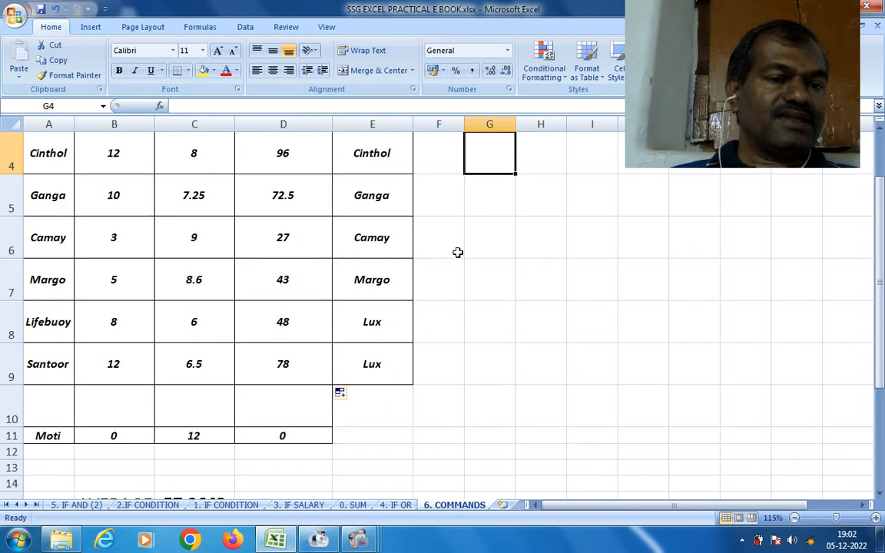
scroll(457, 252, down, 1)
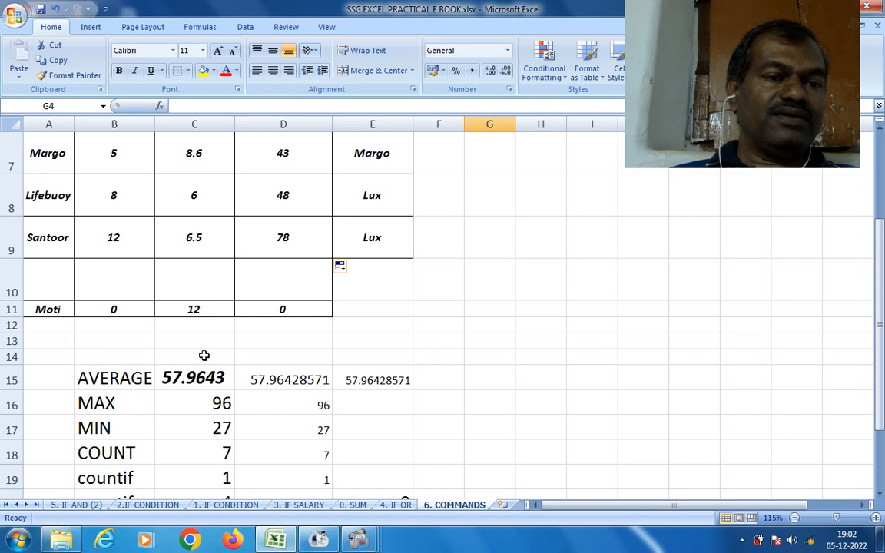
click(115, 379)
scroll(291, 249, up, 2)
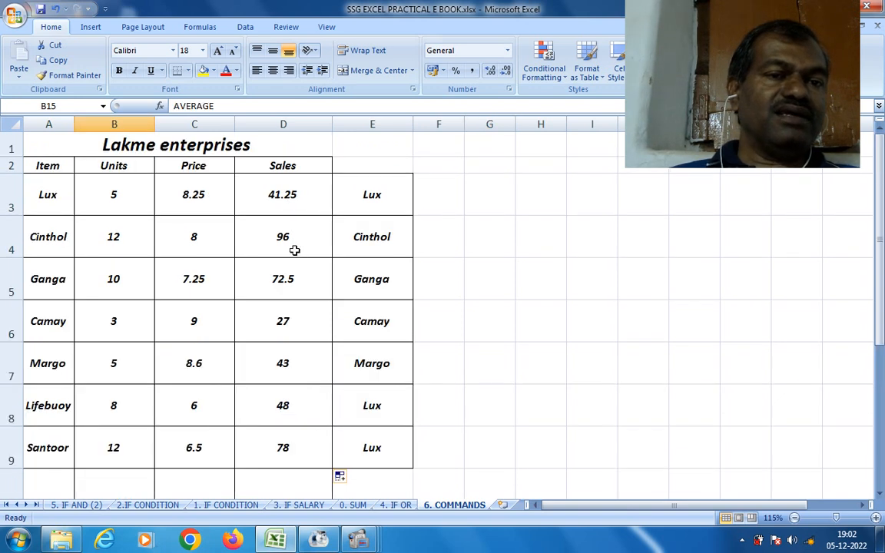
click(298, 195)
drag(298, 195, 294, 456)
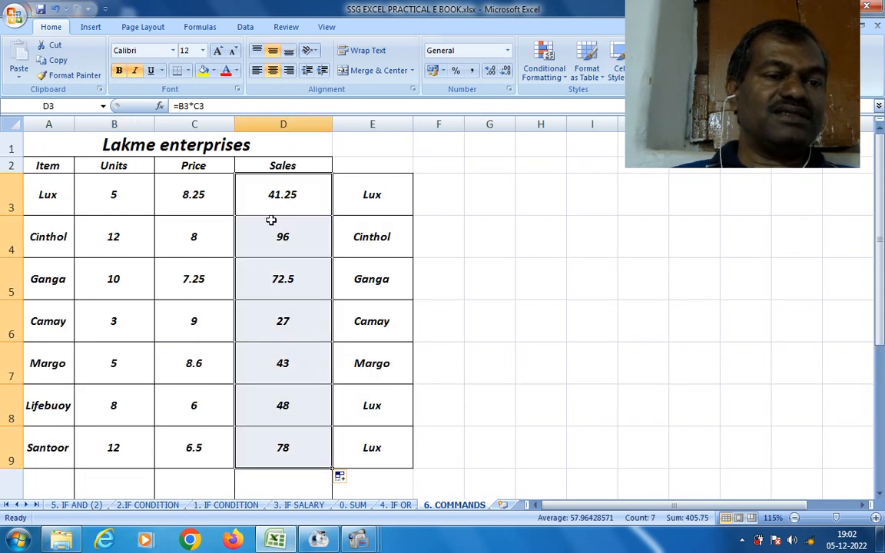
scroll(297, 338, down, 2)
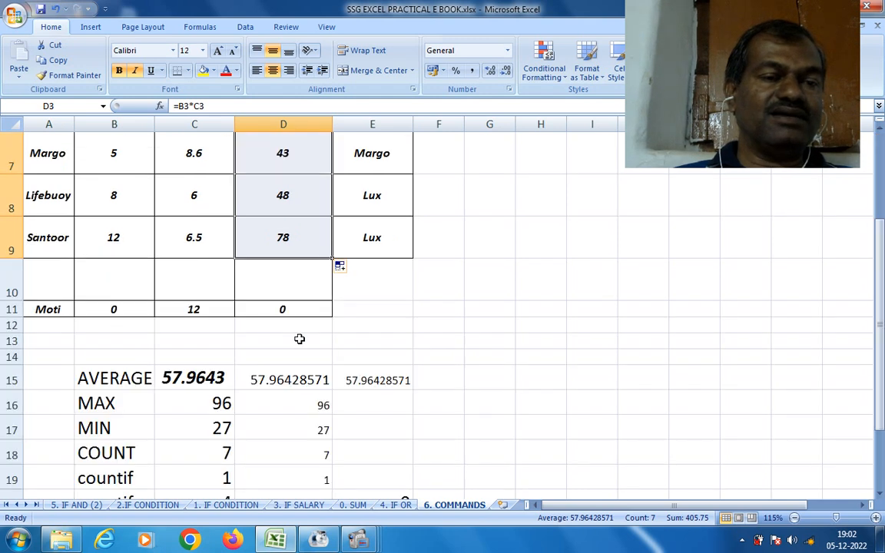
click(117, 382)
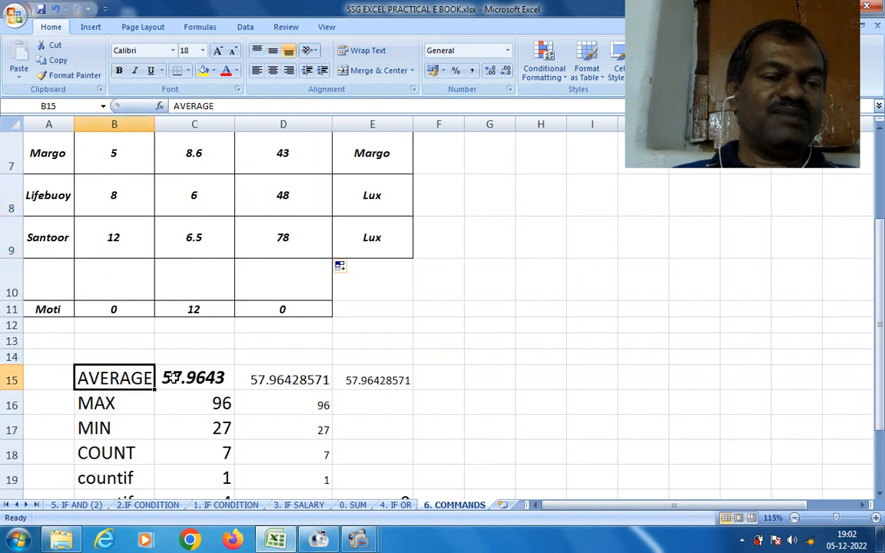
click(261, 378)
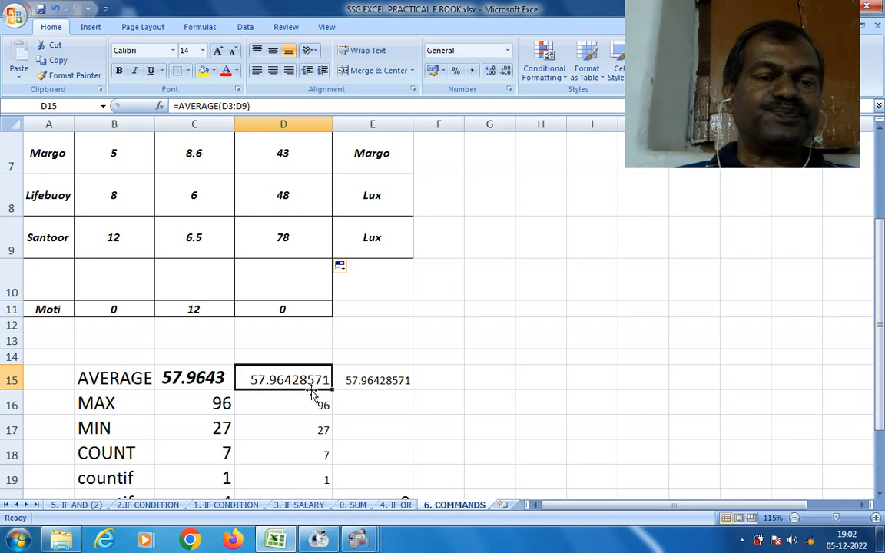
Step: Clear the existing summary formulas in D15:D21, from the AVERAGE row to below the second countif row
scroll(324, 434, down, 1)
click(322, 374)
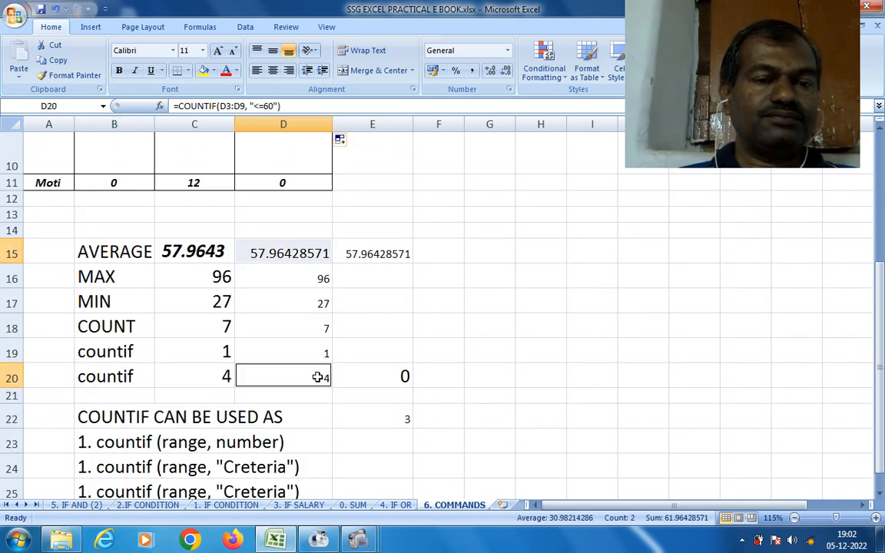
drag(315, 252, 316, 393)
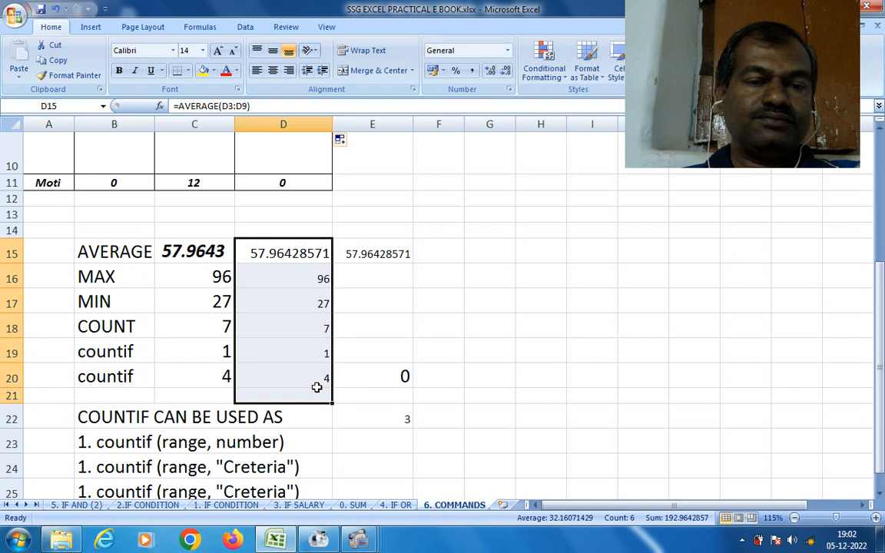
key(Delete)
Step: Enter =average(D3:D9) in cell D15 to calculate the average of the Sales values
click(293, 253)
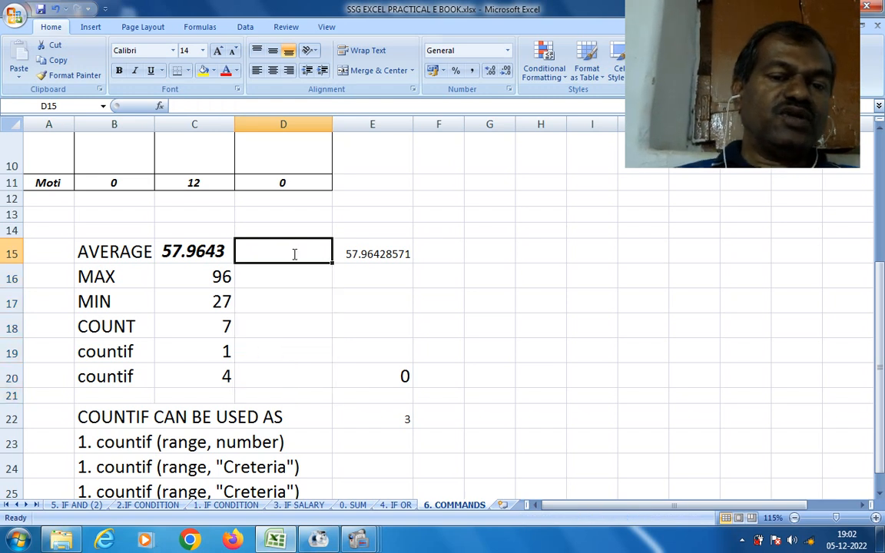
text(=)
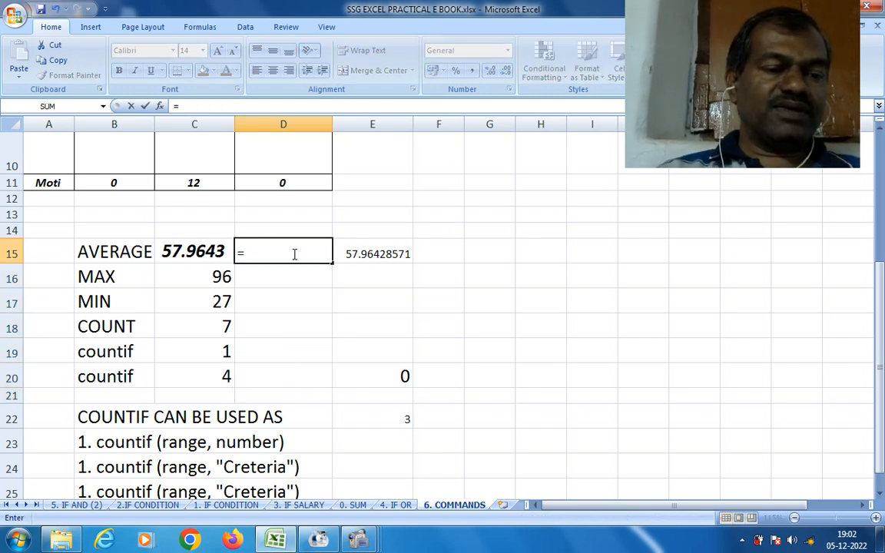
text(average)
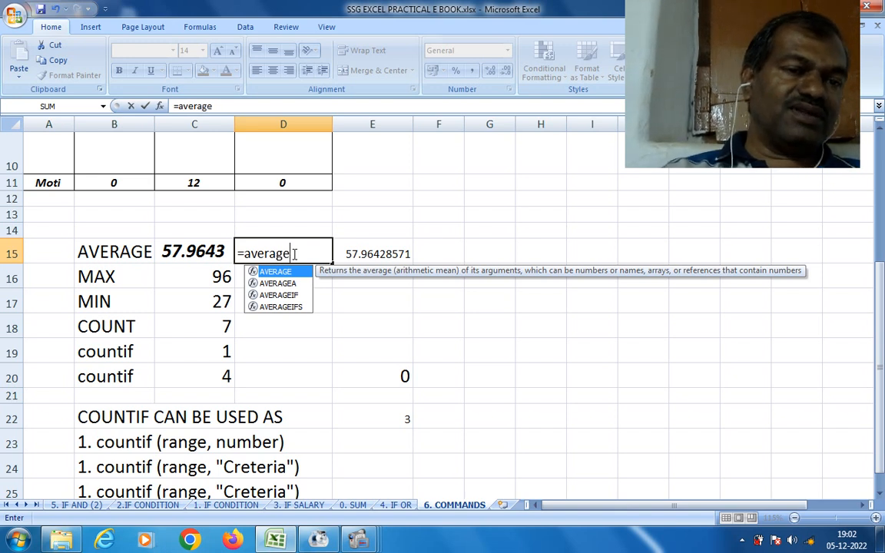
text(()
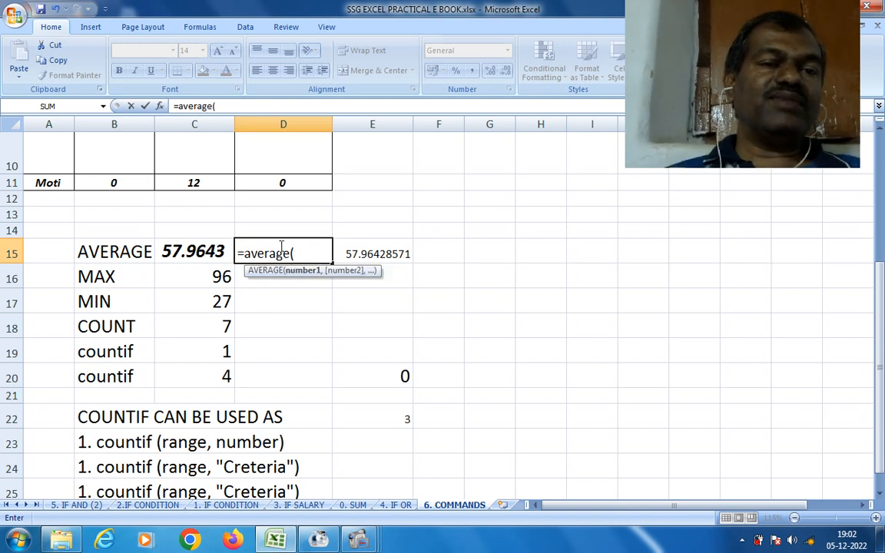
scroll(284, 246, up, 2)
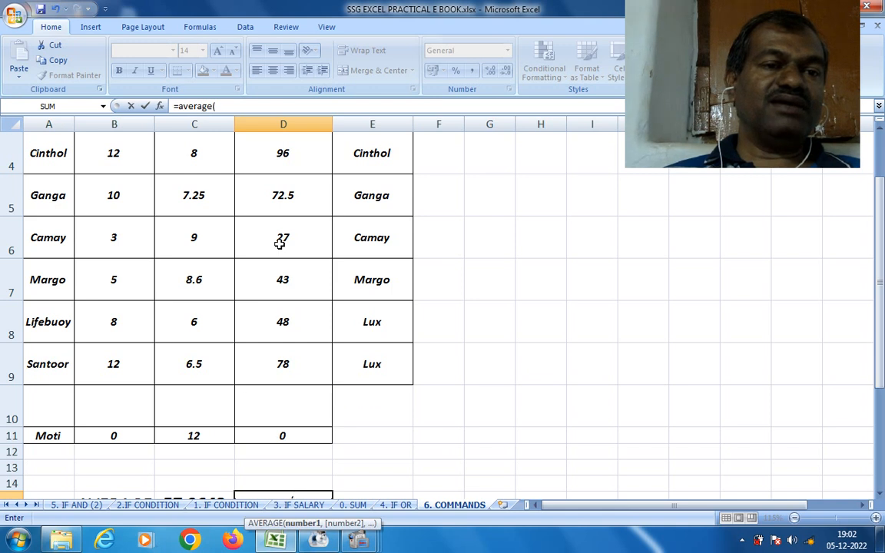
scroll(280, 242, up, 1)
drag(290, 198, 298, 450)
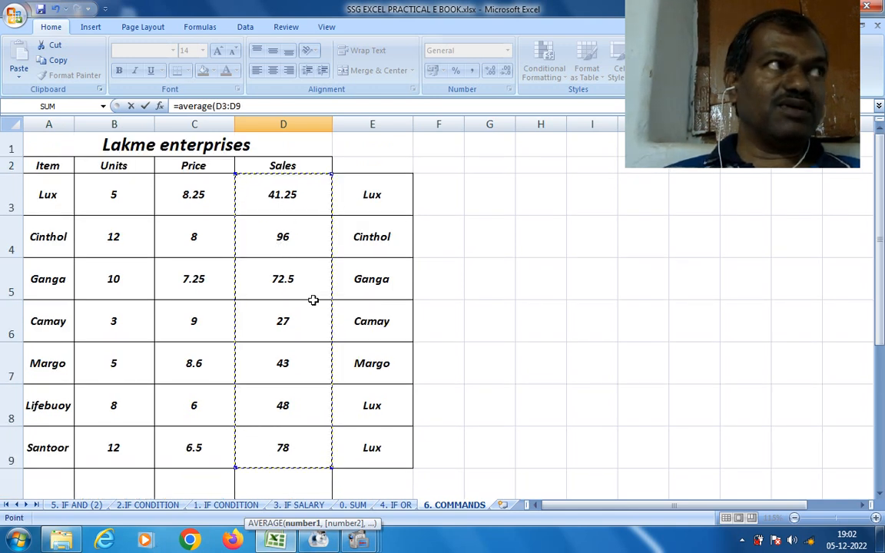
scroll(313, 300, down, 1)
scroll(313, 300, down, 1)
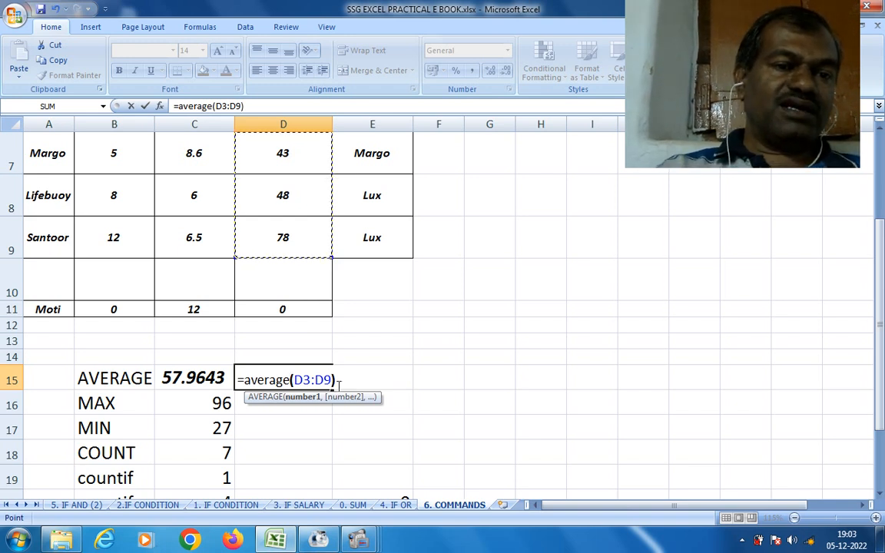
text())
key(Return)
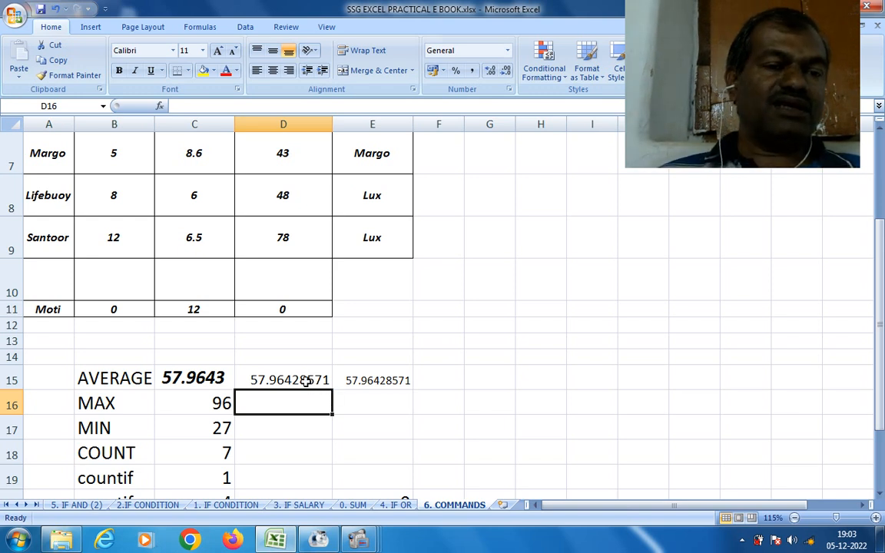
click(306, 381)
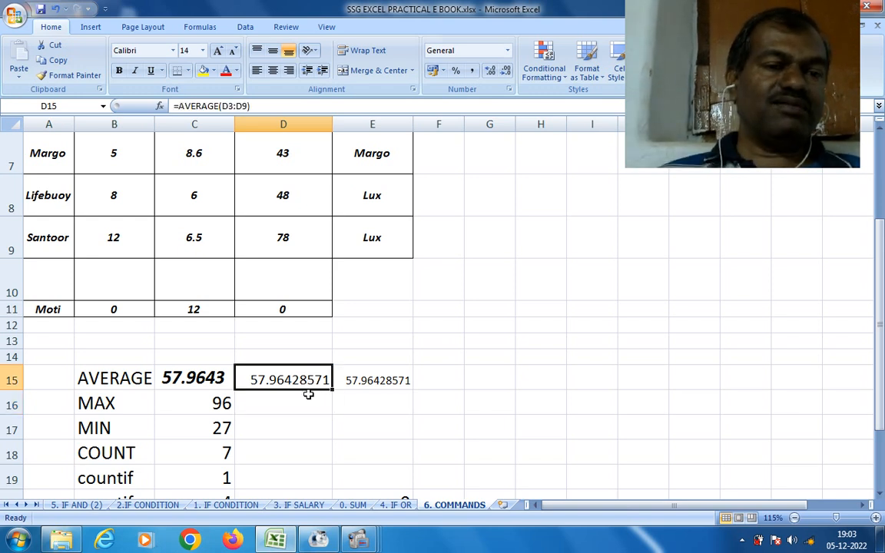
Step: Enter =max(D3:D9) in cell D16 to find the highest Sales value
click(307, 397)
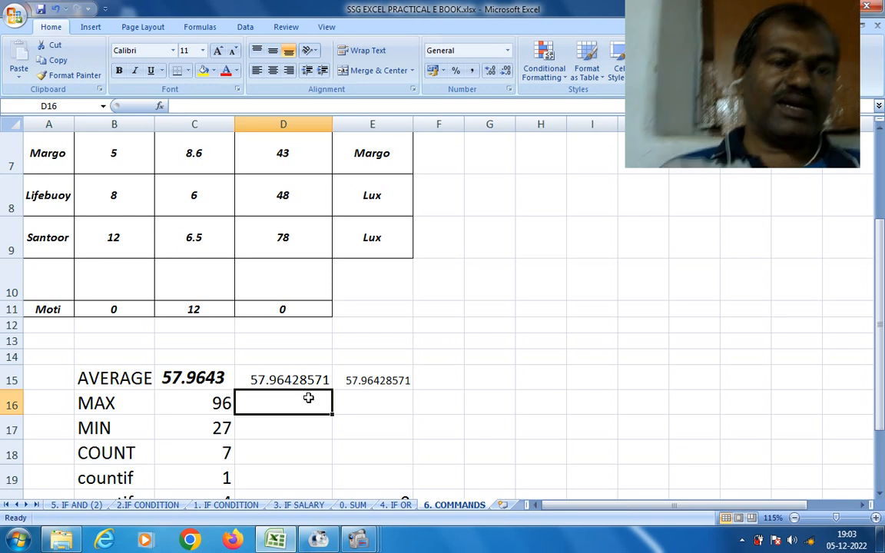
text(=)
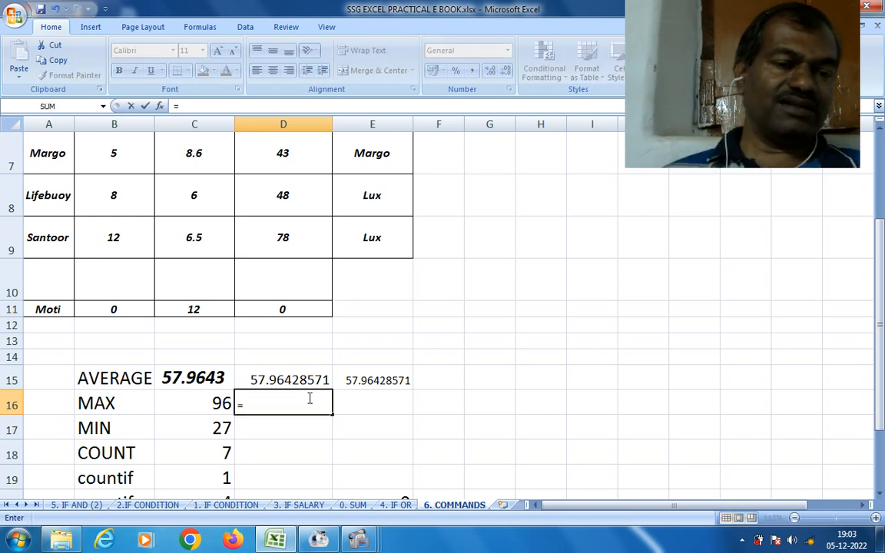
text(max)
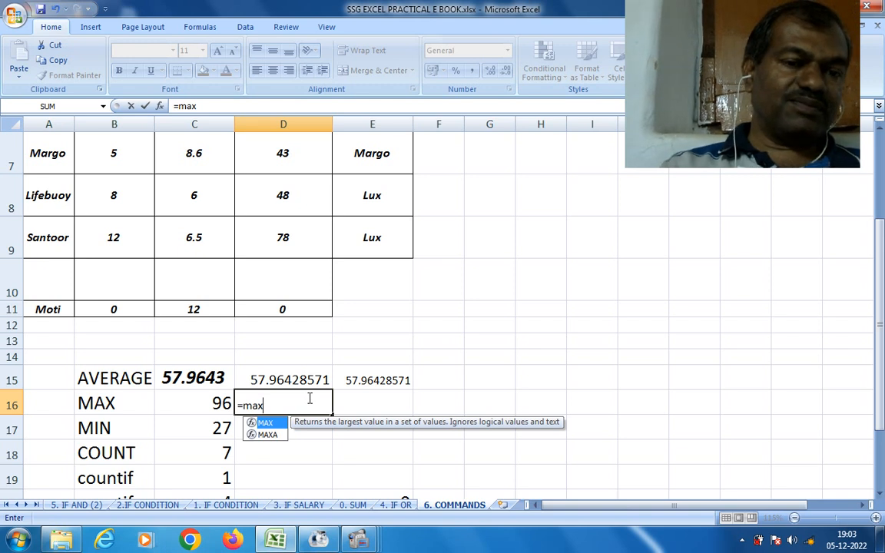
text(()
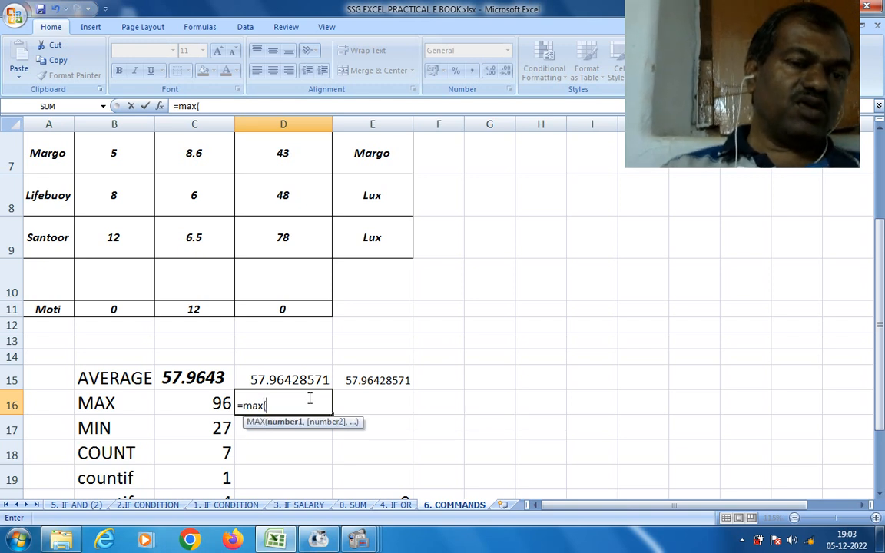
scroll(294, 303, up, 2)
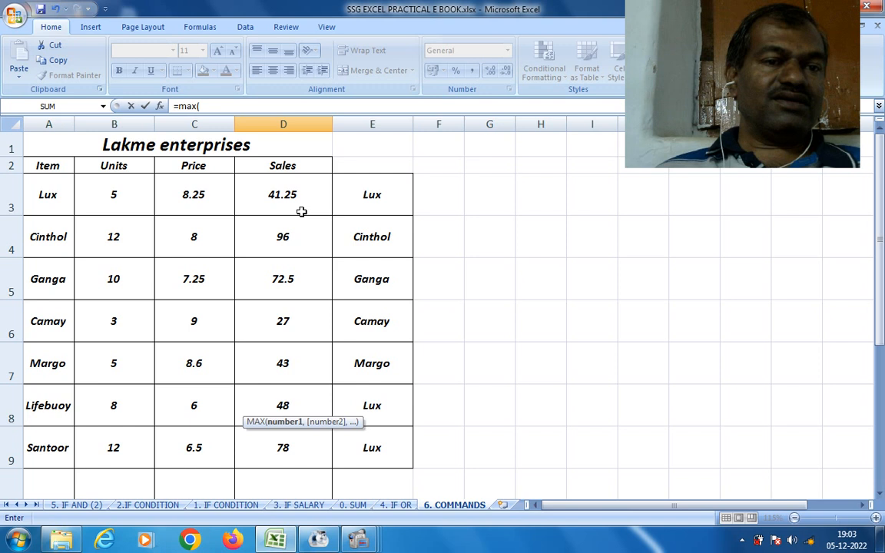
drag(301, 211, 301, 428)
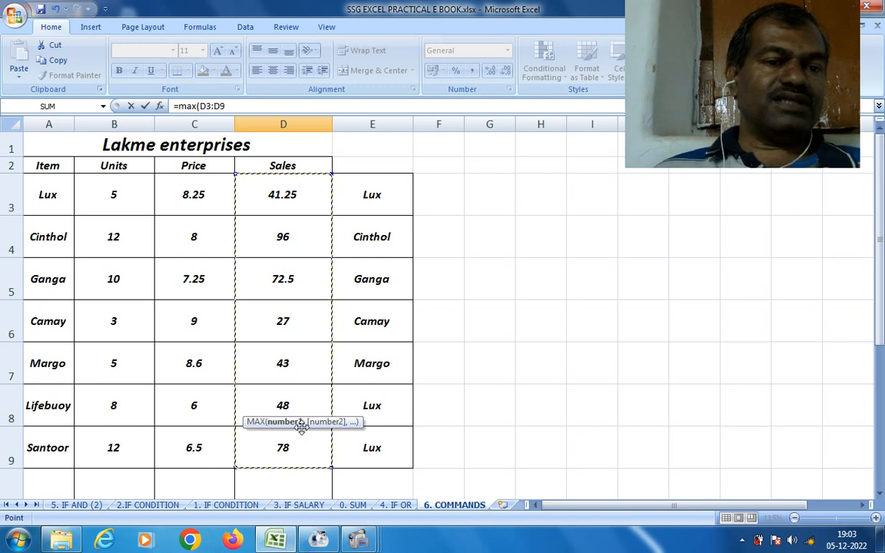
scroll(302, 422, down, 3)
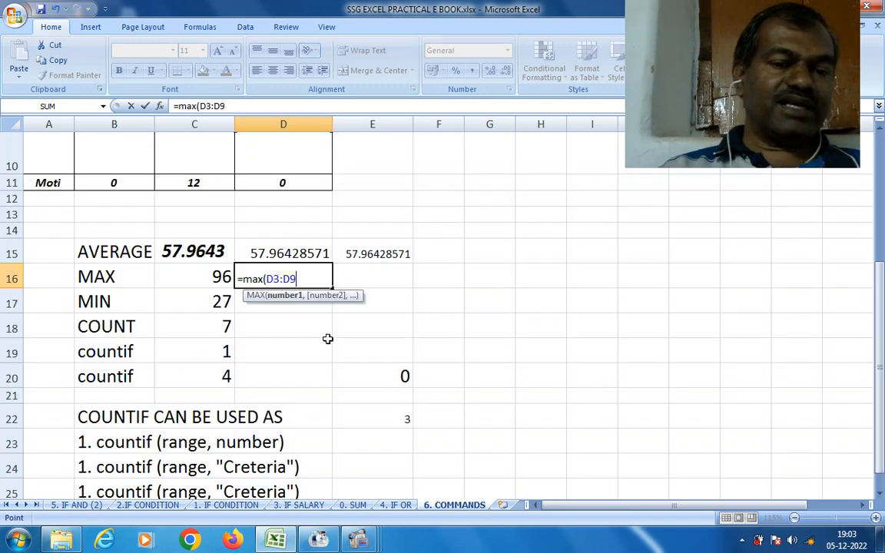
text())
key(Return)
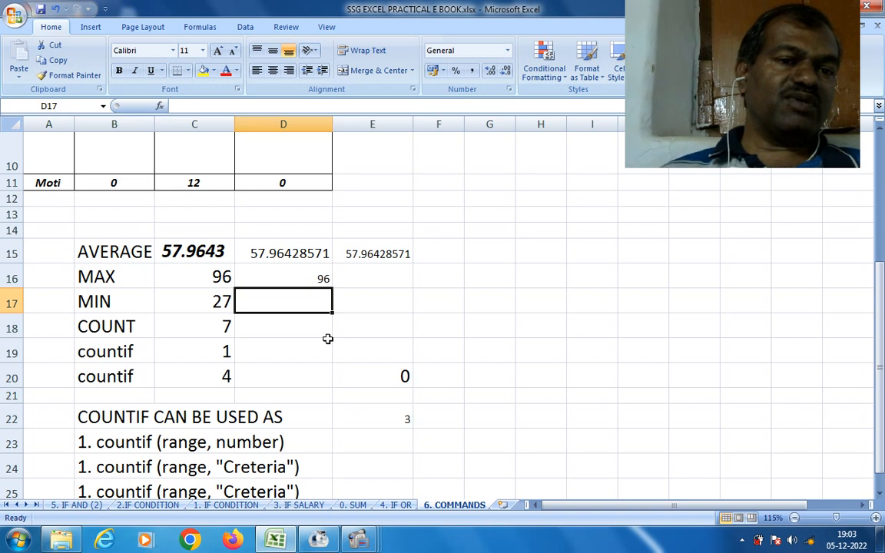
click(304, 278)
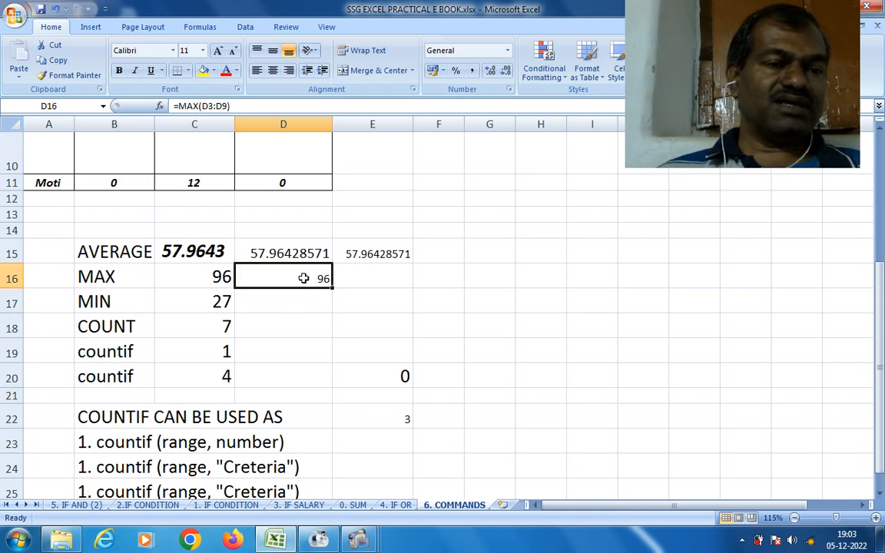
Step: Enter =min(D3:D9) in cell D17 to find the lowest Sales value
click(302, 305)
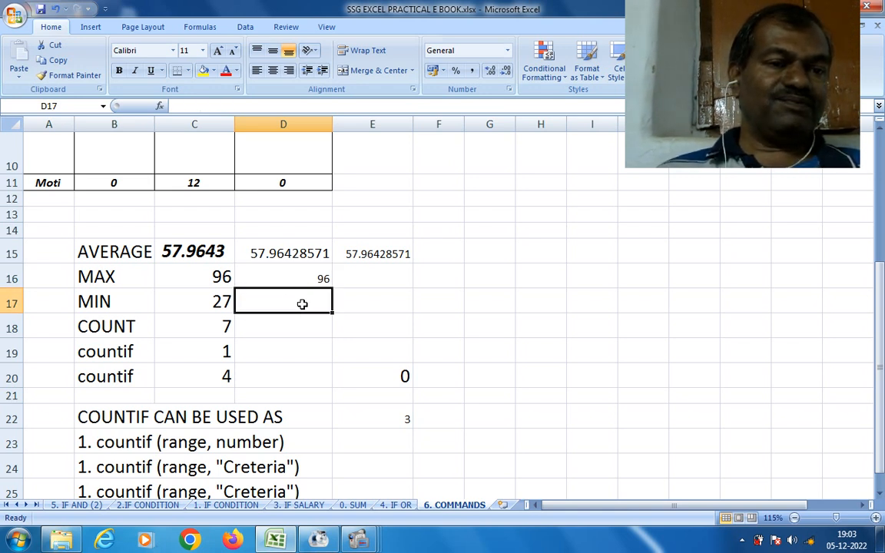
text(=)
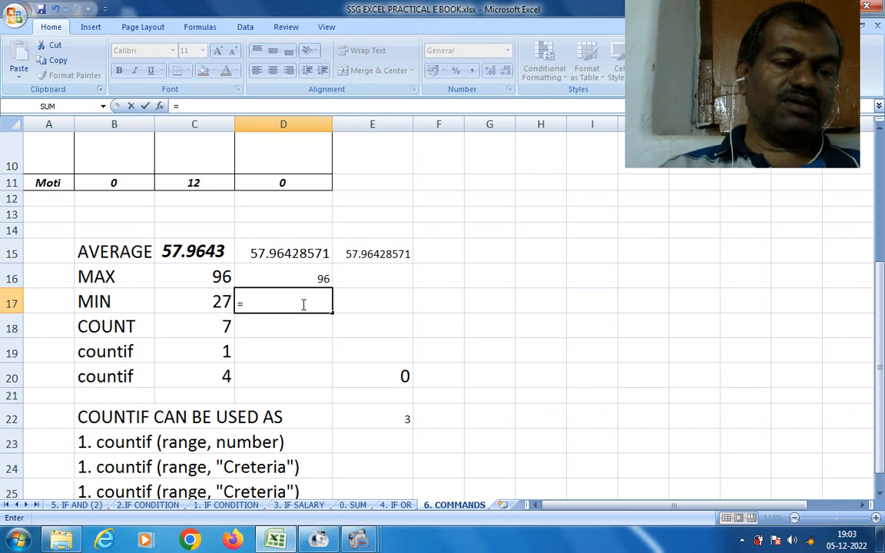
text(min)
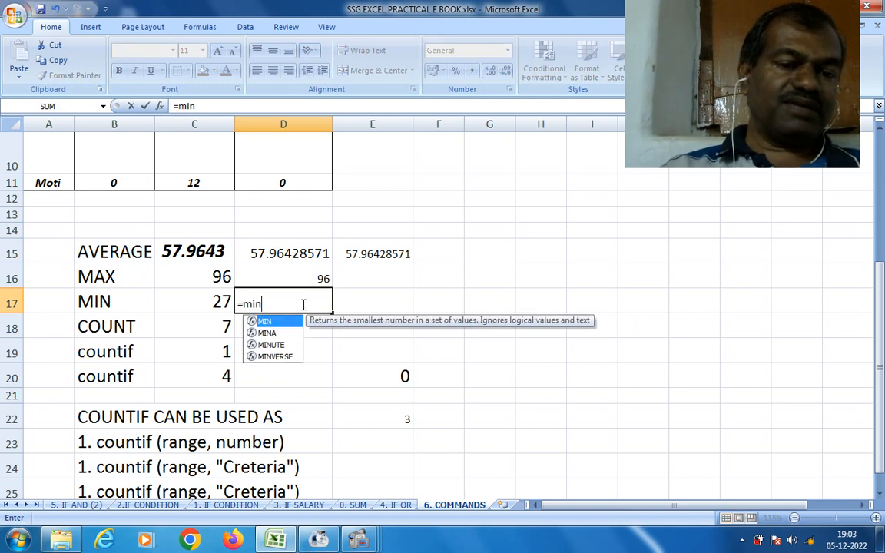
text(()
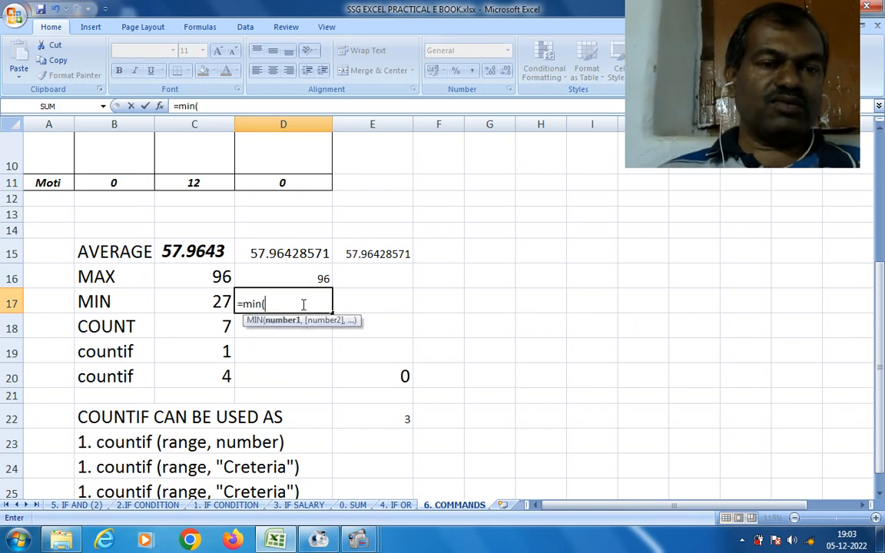
scroll(301, 304, up, 3)
drag(298, 199, 301, 453)
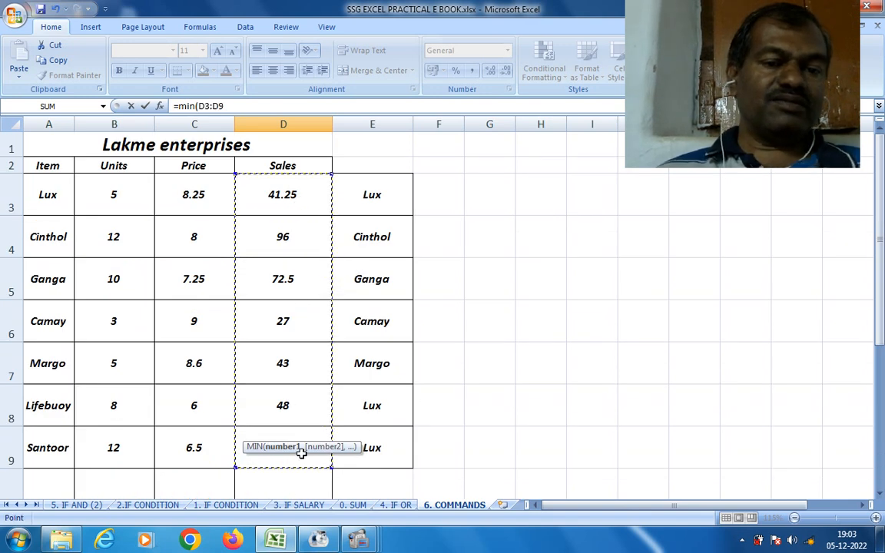
text())
key(Return)
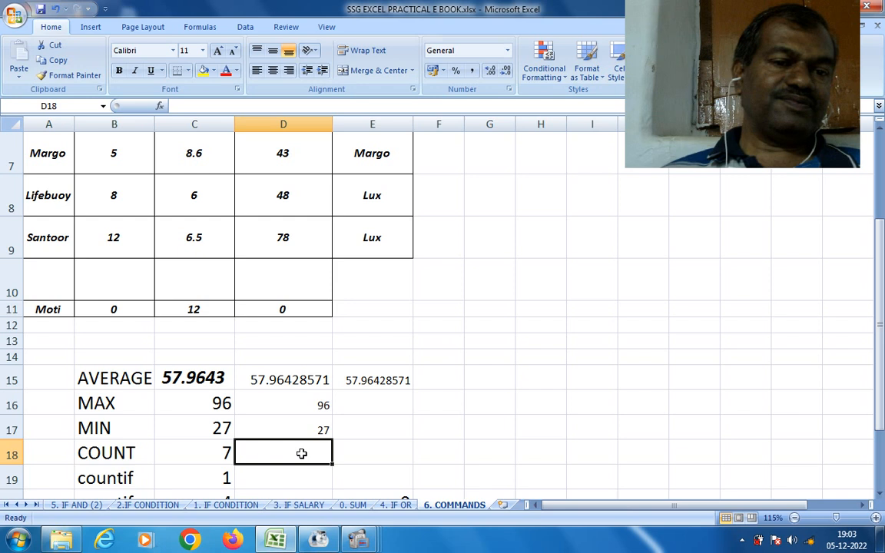
Step: Examine the MAX and MIN formulas in D16 and D17 and the COUNT and countif labels in B18 and B19
click(310, 409)
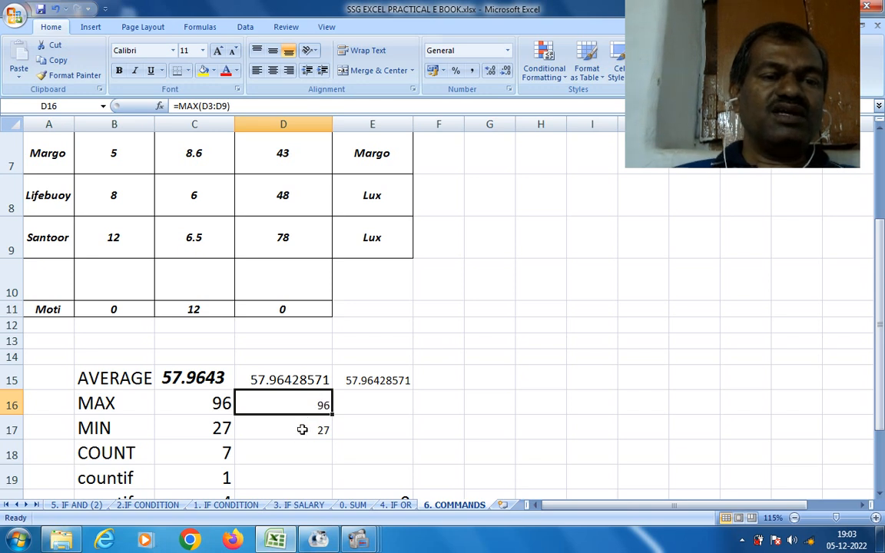
click(278, 446)
click(306, 426)
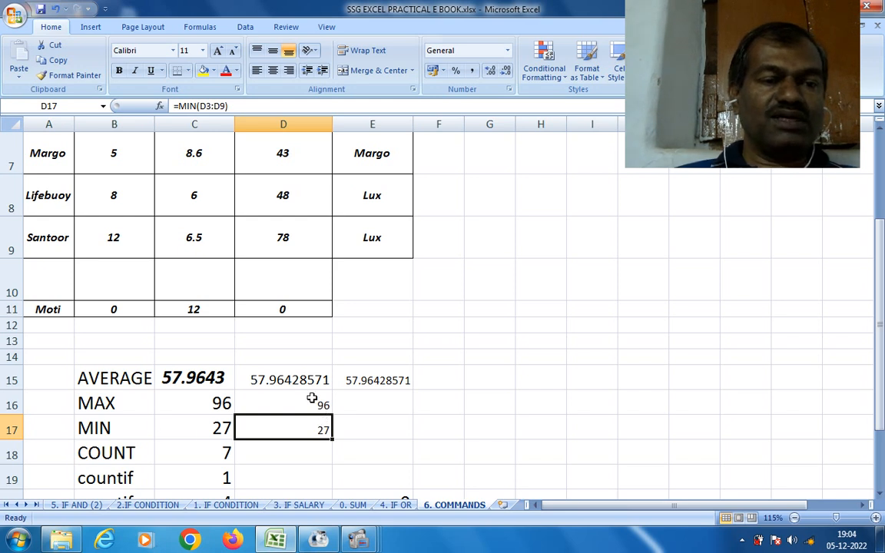
scroll(311, 397, down, 1)
click(122, 329)
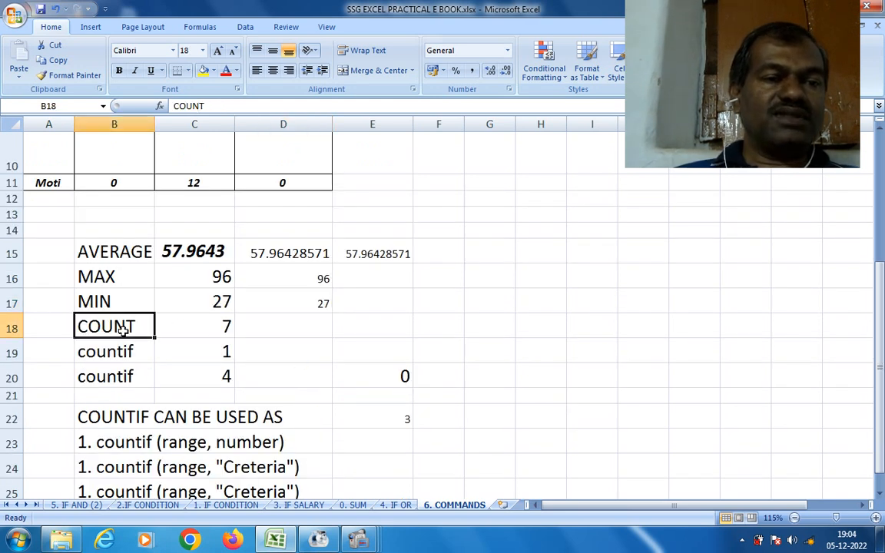
click(114, 354)
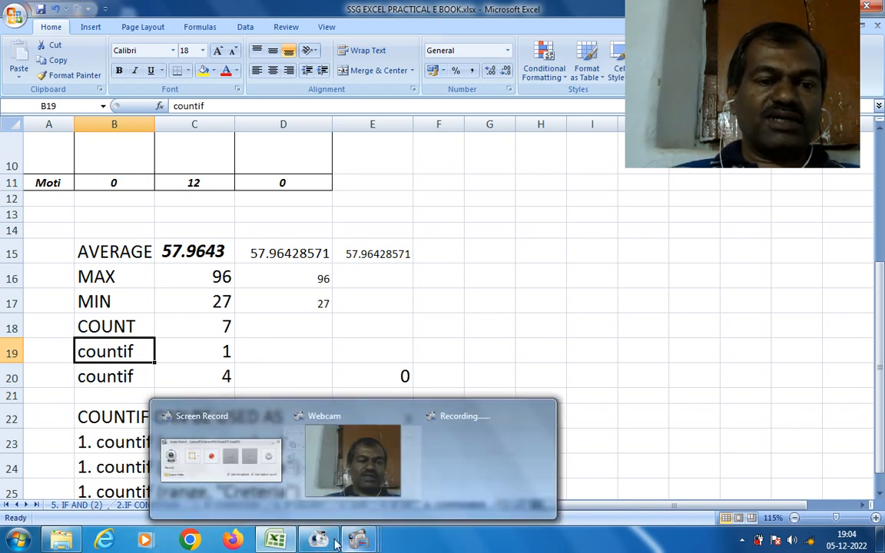
Step: Switch to FormatFactory and bring up its Screen Record window with the recording controls
click(321, 539)
click(321, 540)
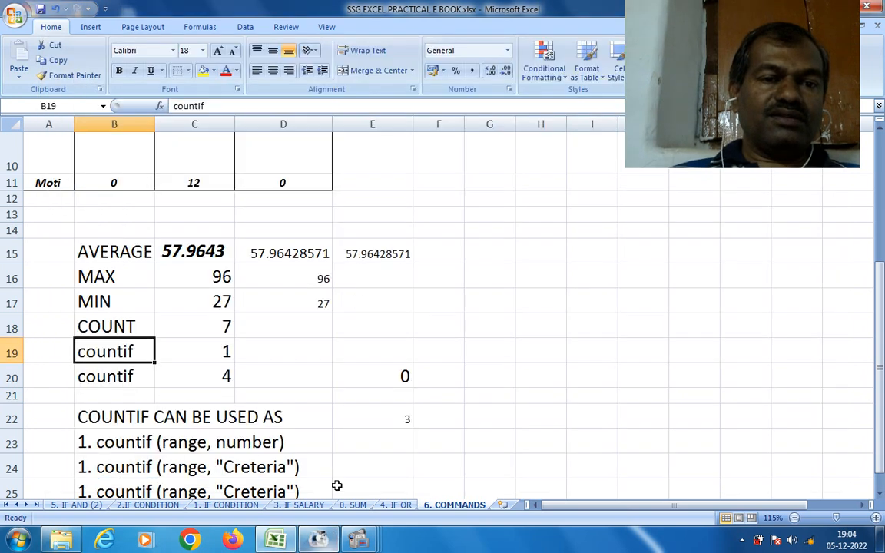
click(334, 528)
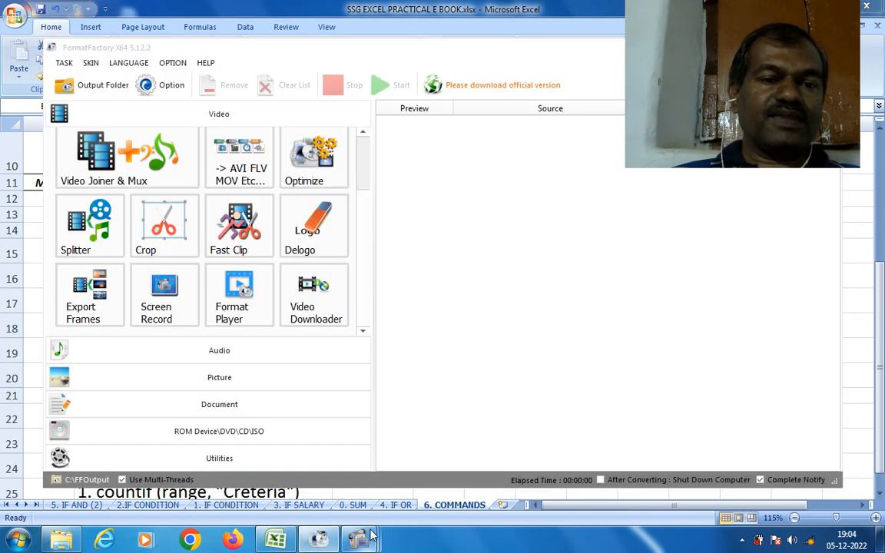
mouse_move(357, 540)
click(209, 461)
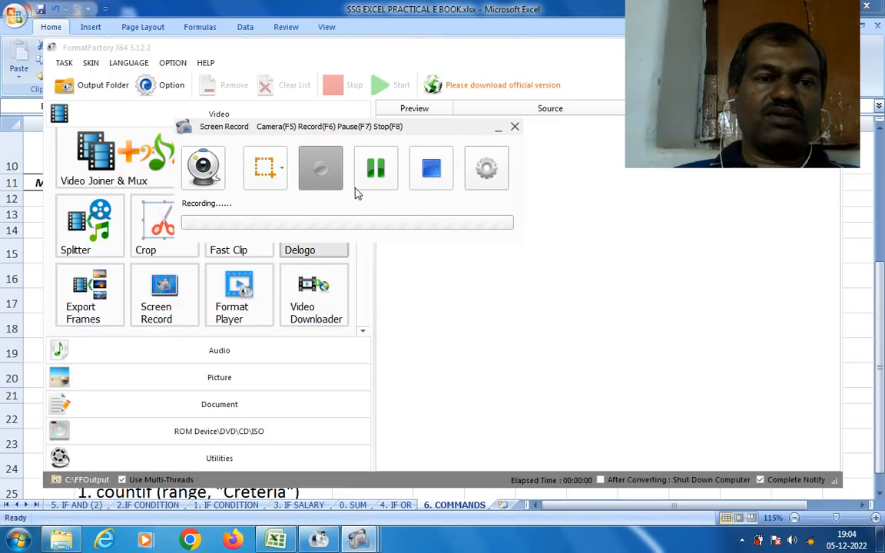